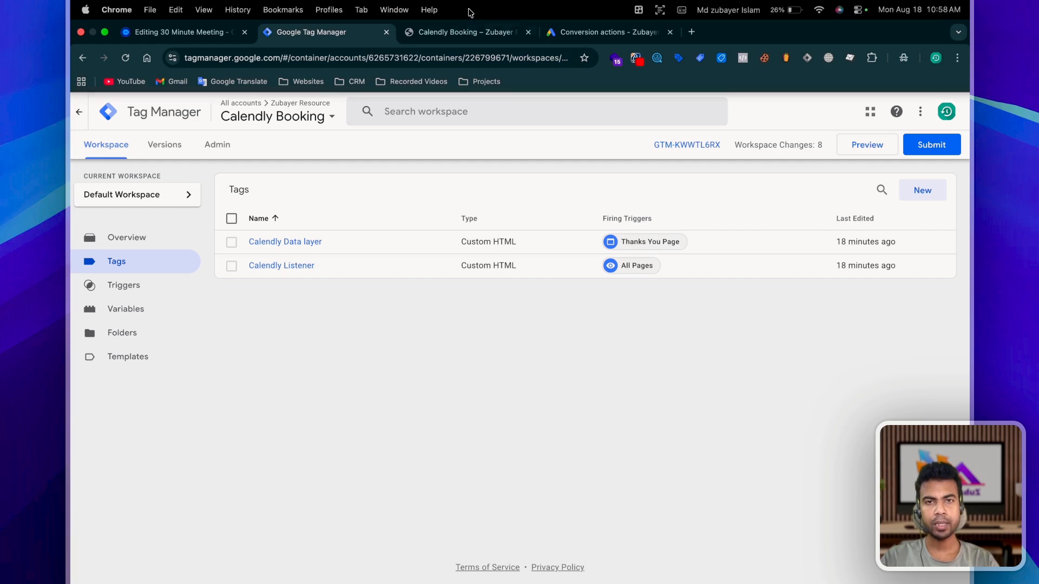
# Look over the Google Ads conversion summary, the Calendly event type and the Calendly Booking web page before returning to Tag Manager
pyautogui.click(576, 34)
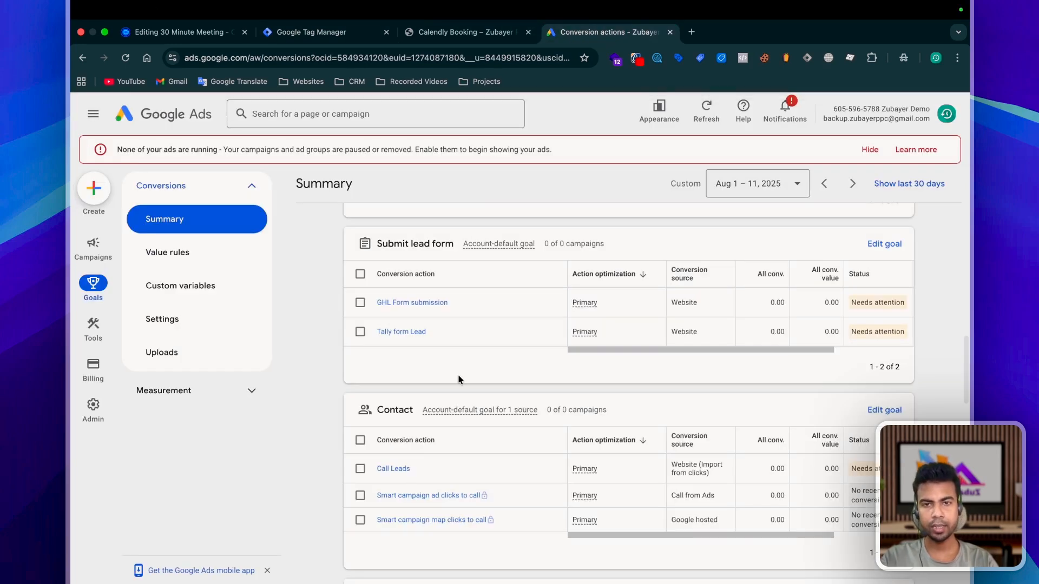
pyautogui.click(173, 32)
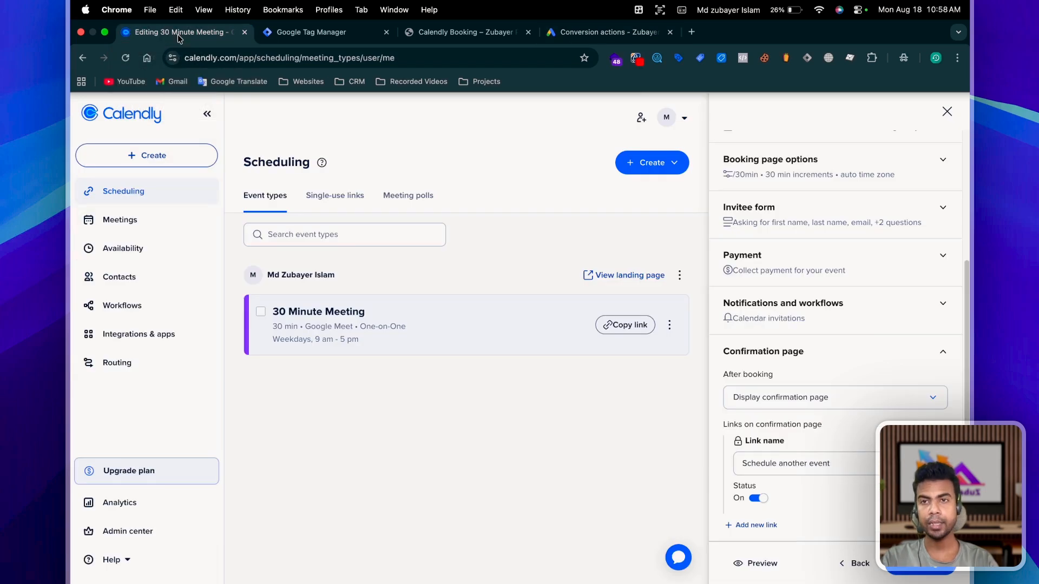
pyautogui.click(289, 36)
pyautogui.click(449, 34)
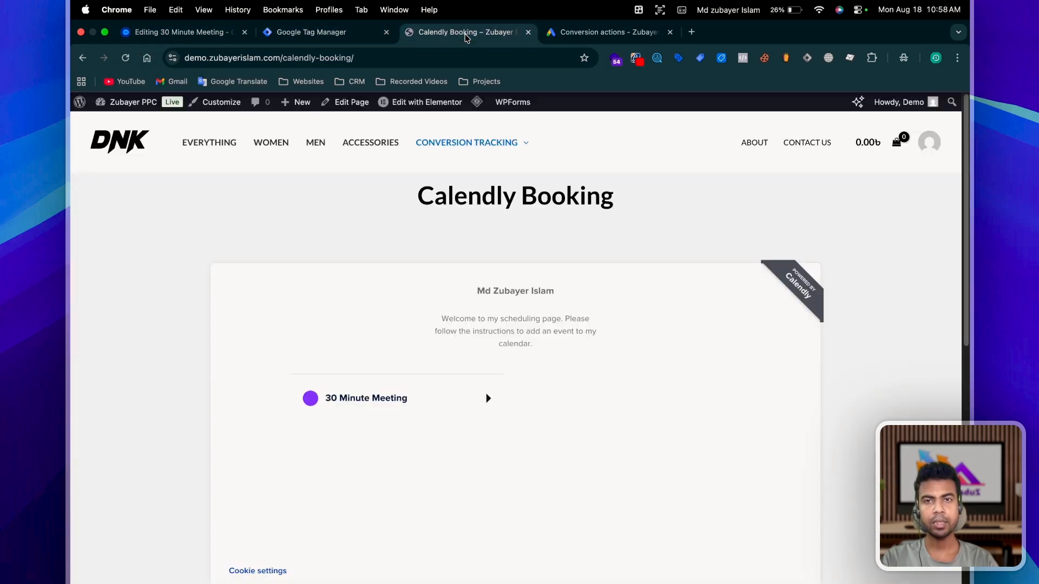
pyautogui.click(551, 41)
pyautogui.press('super+2')
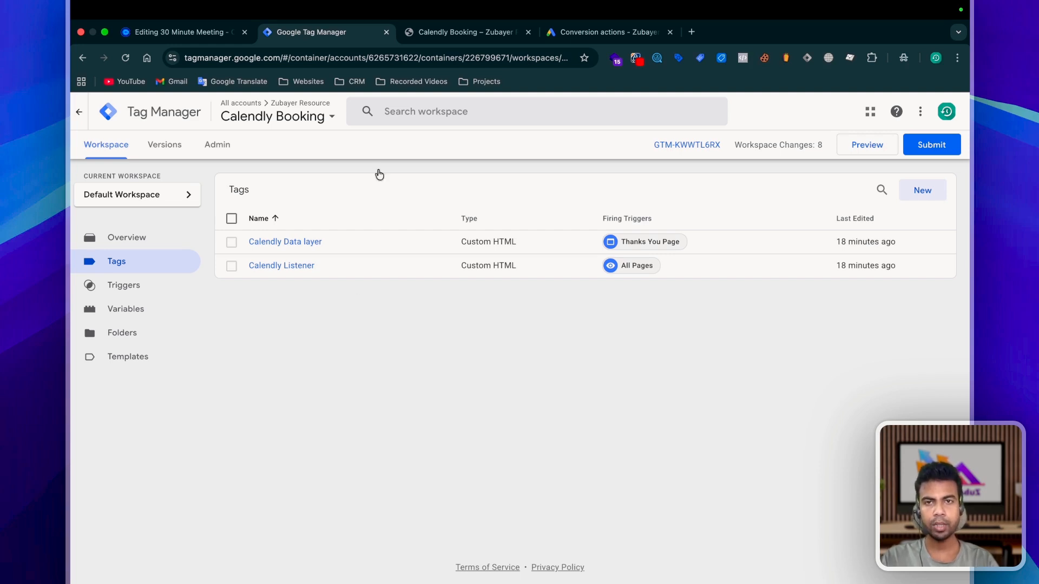
# Examine the Calendly Listener tag's HTML and firing trigger, and the Calendly widget embedded on the booking page
pyautogui.click(408, 265)
pyautogui.scroll(-2, 455, 403)
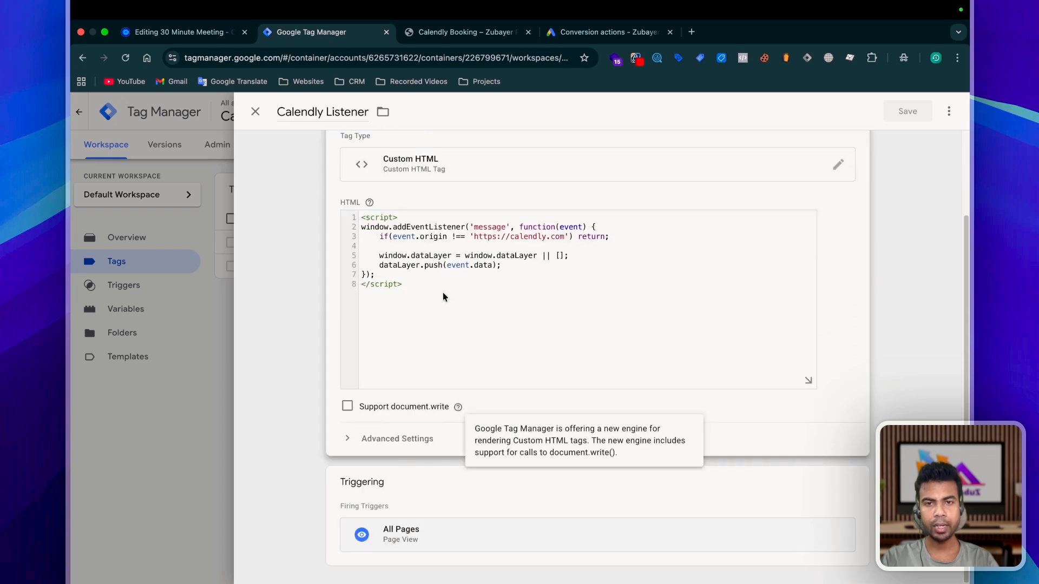
pyautogui.press('super+3')
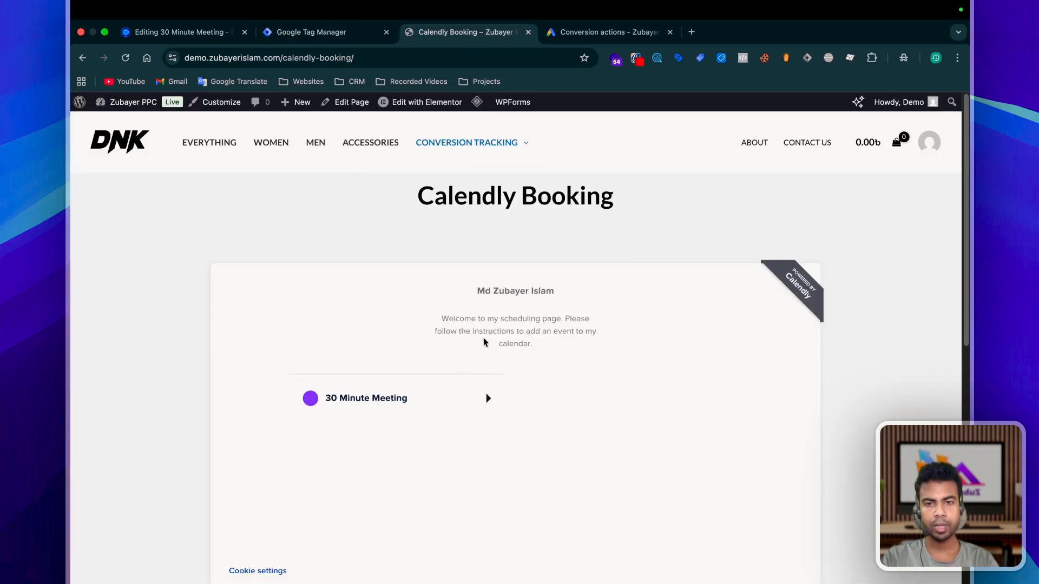
pyautogui.scroll(-7, 460, 349)
pyautogui.scroll(5, 435, 357)
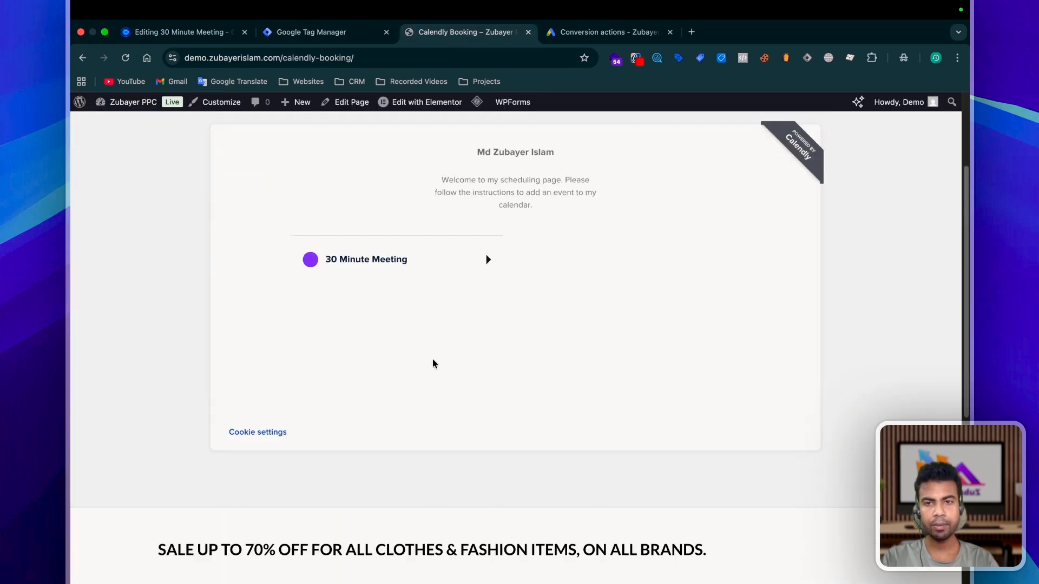
pyautogui.rightClick(703, 239)
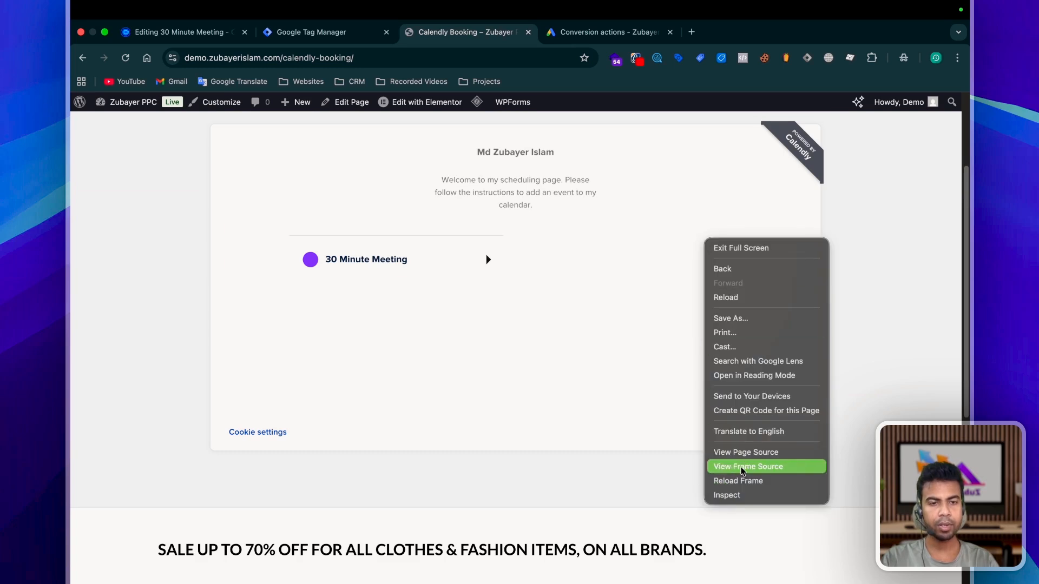
pyautogui.click(455, 469)
pyautogui.scroll(-5, 433, 475)
pyautogui.click(299, 33)
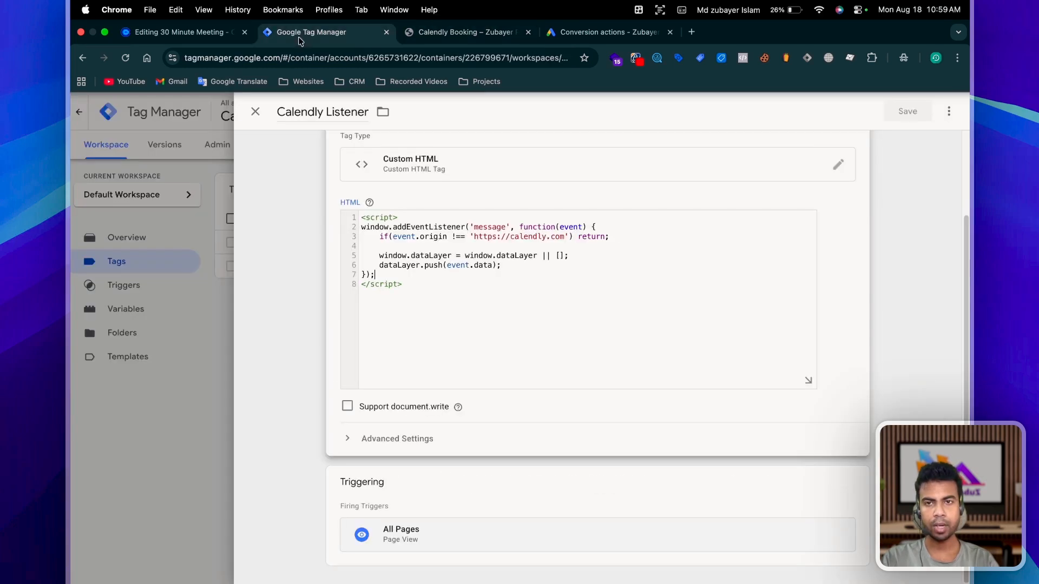
pyautogui.click(255, 112)
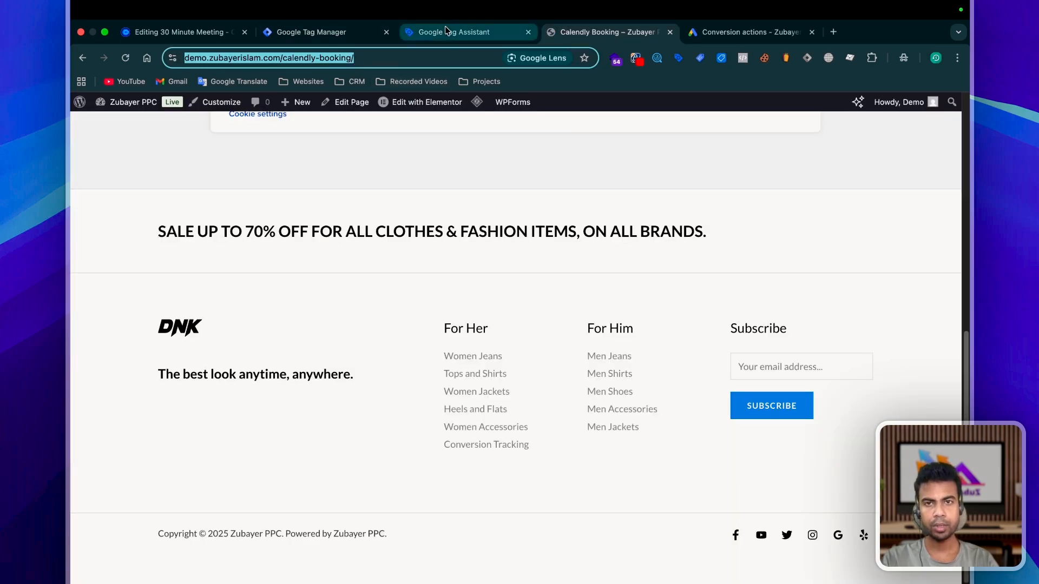
pyautogui.click(445, 32)
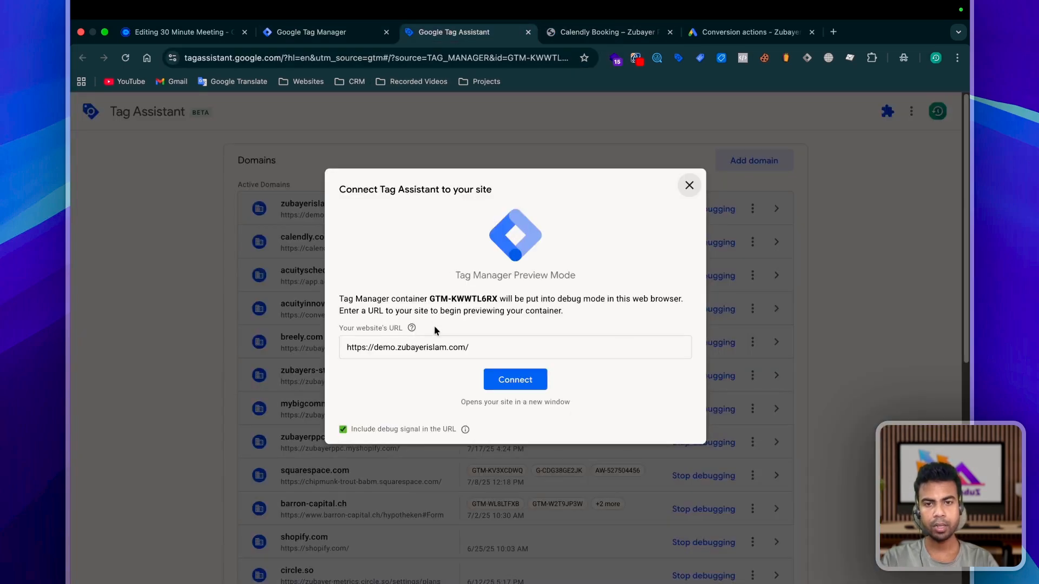
pyautogui.click(447, 347)
pyautogui.press('super+a')
pyautogui.write('https://demo.zubayerislam.com/calendly-booking/')
pyautogui.click(532, 377)
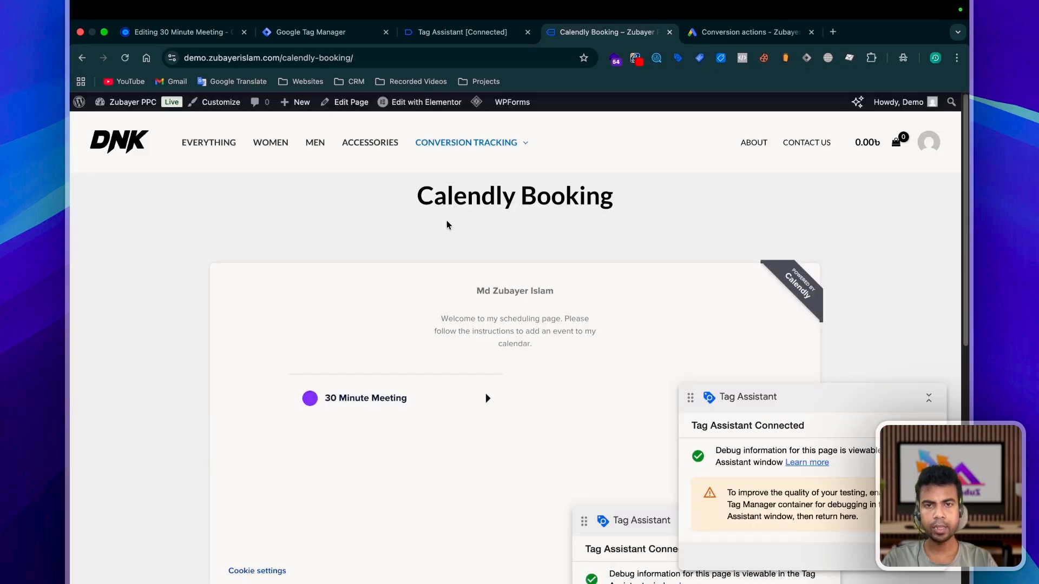
# On the booking page, choose the 30 Minute Meeting and pick the 9:00am slot on Friday, August 29, 2025
pyautogui.scroll(-7, 530, 372)
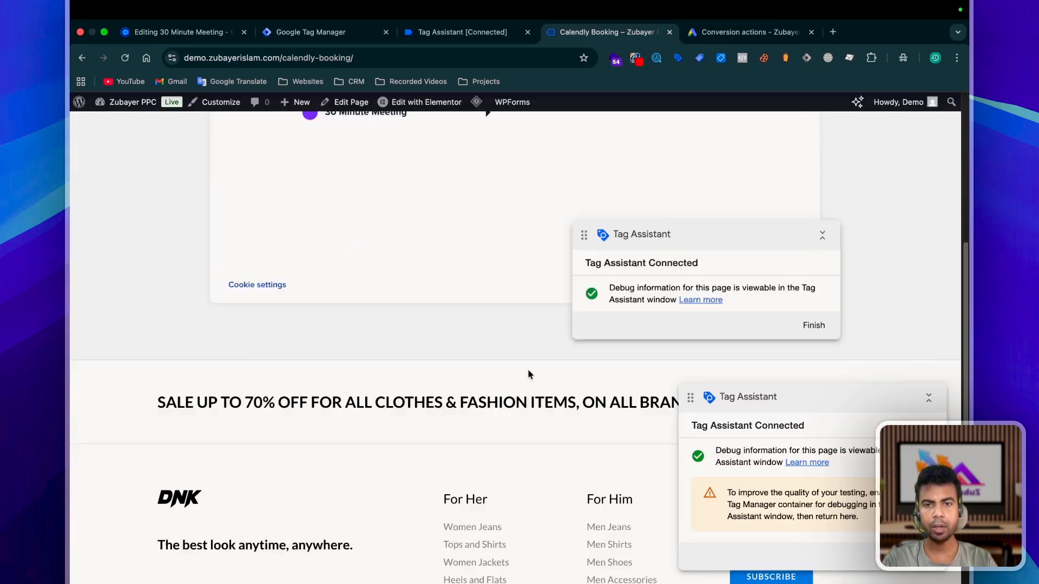
pyautogui.scroll(5, 447, 369)
pyautogui.click(438, 295)
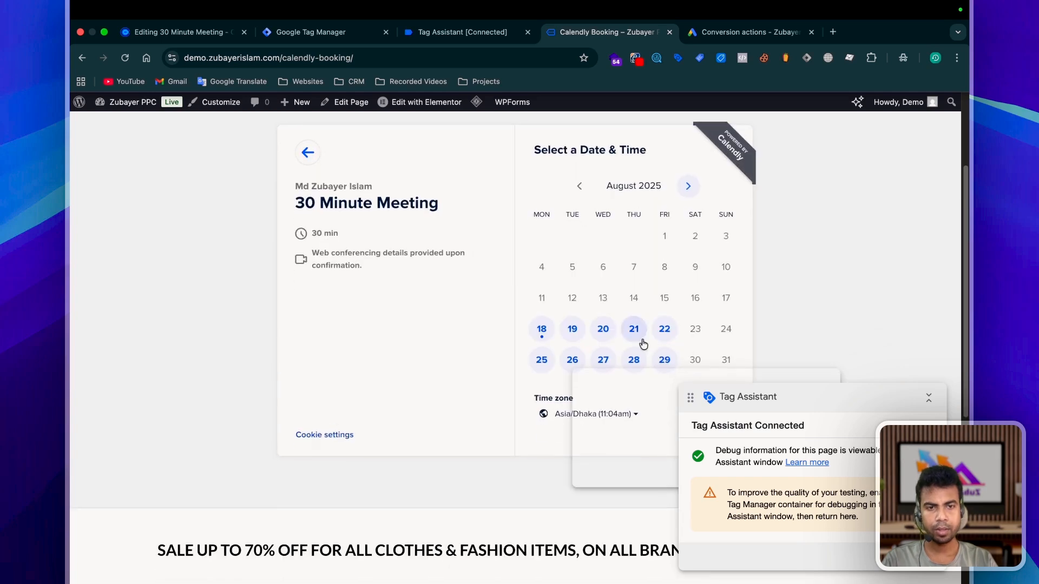
pyautogui.click(666, 359)
pyautogui.click(727, 216)
pyautogui.click(764, 226)
# Fill in the invitee's name, email and phone, add the note "test", and schedule the event
pyautogui.click(498, 180)
pyautogui.click(521, 213)
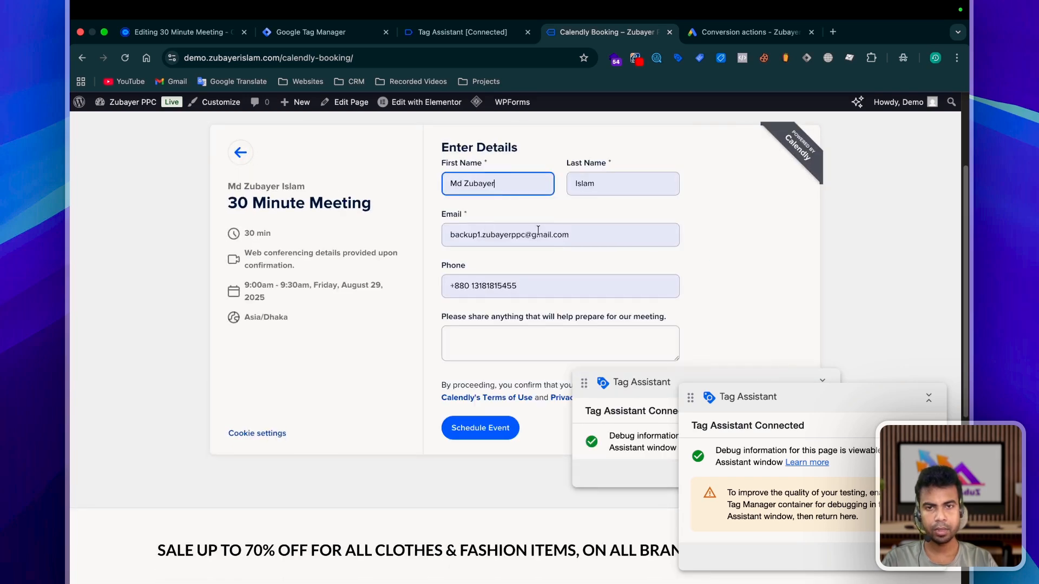
pyautogui.scroll(-1, 560, 270)
pyautogui.click(560, 274)
pyautogui.write('test')
pyautogui.click(499, 351)
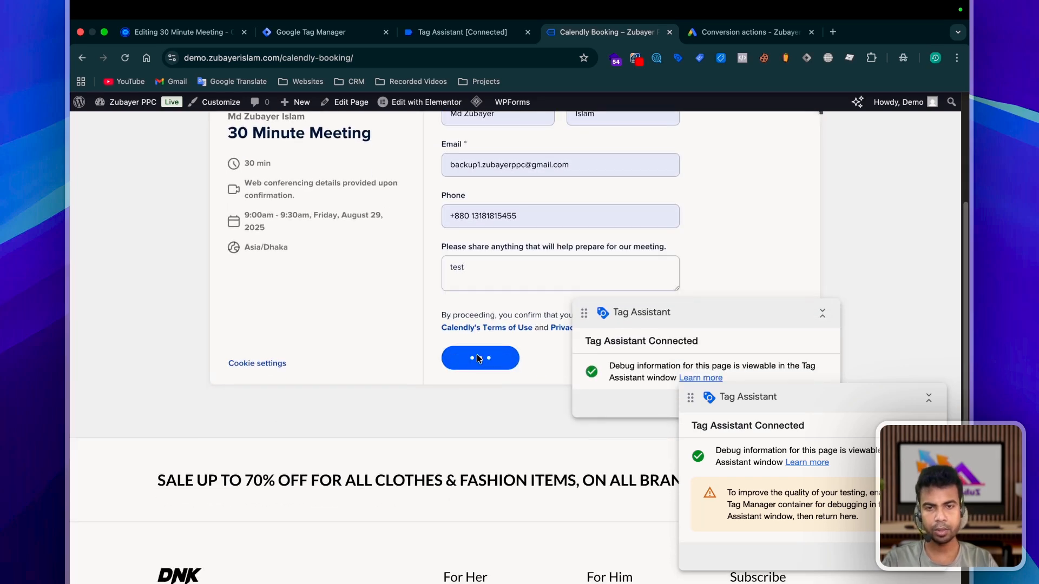
# In Tag Assistant, inspect the data layer values of the calendly.event_scheduled event
pyautogui.click(445, 34)
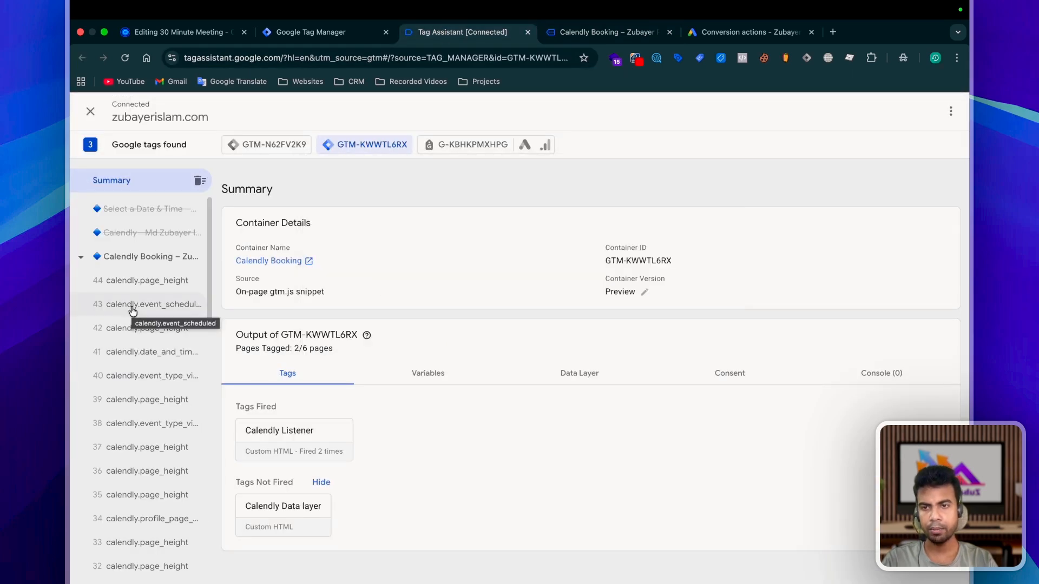
pyautogui.click(166, 306)
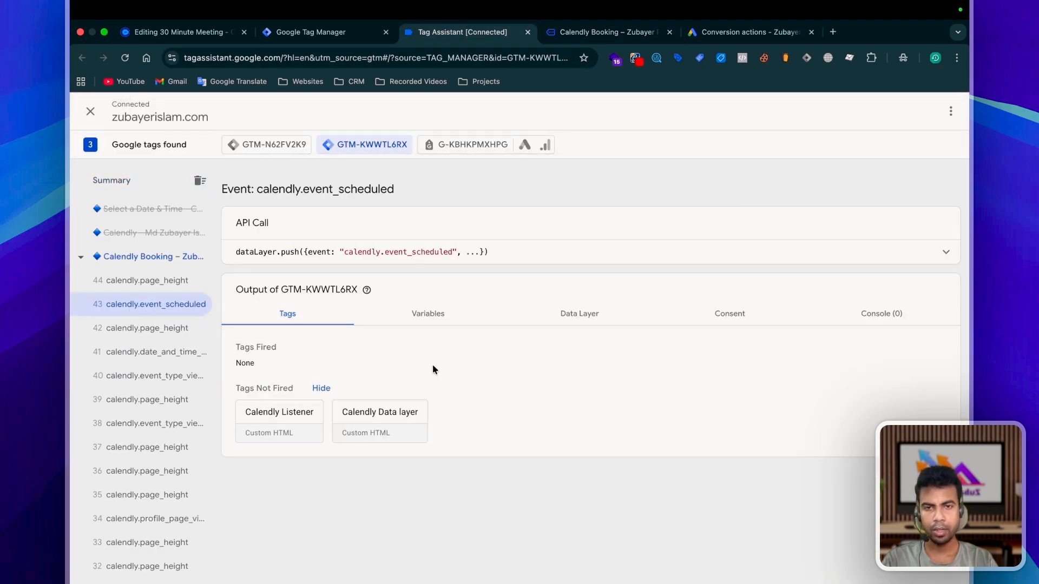
pyautogui.click(595, 316)
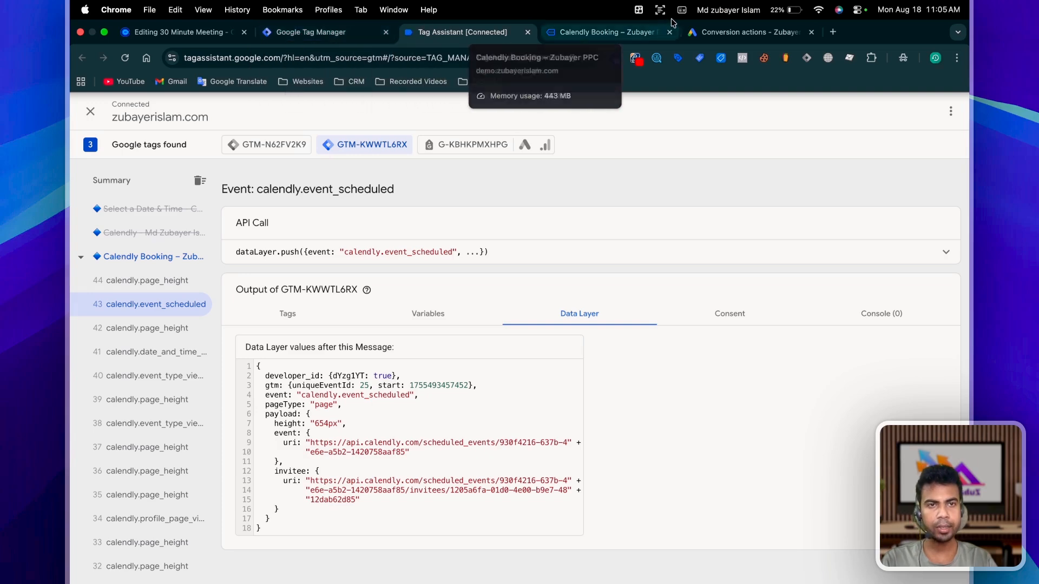
# In Google Ads, open the Calendly Booking conversion action's Google Tag Manager setup instructions and copy the conversion ID
pyautogui.click(725, 33)
pyautogui.scroll(-4, 474, 427)
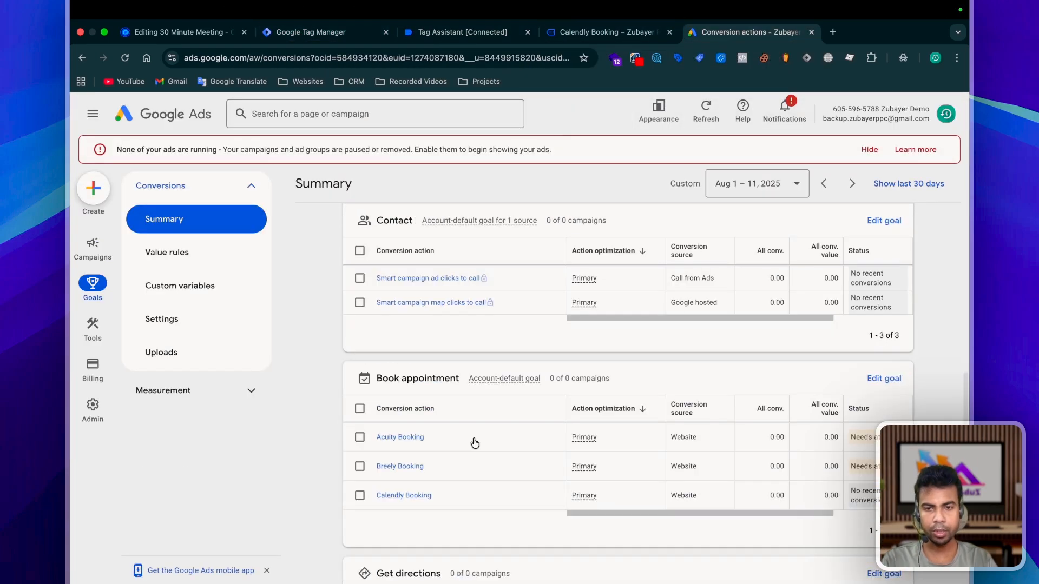
pyautogui.click(414, 426)
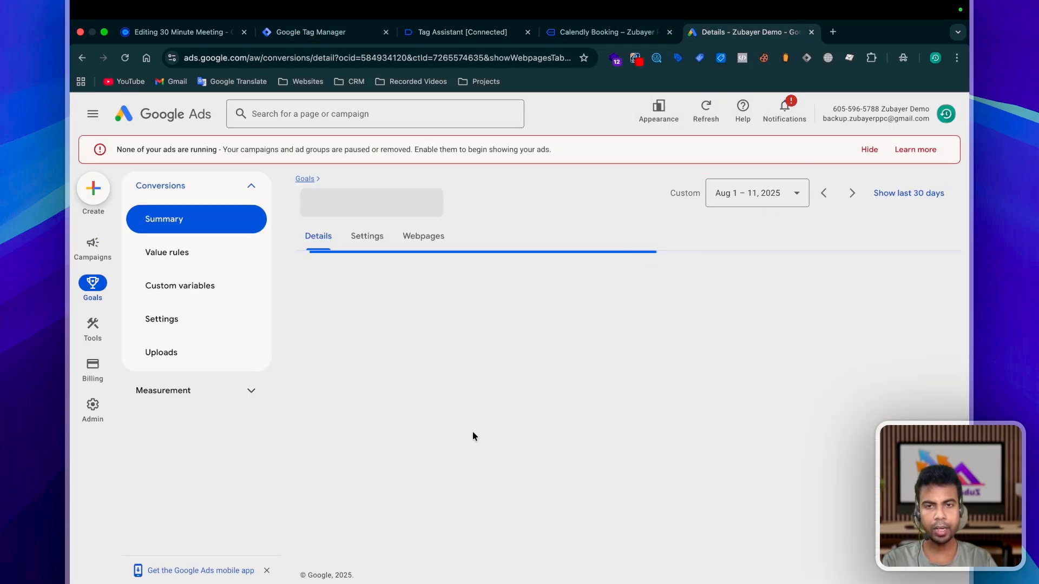
pyautogui.scroll(-1, 489, 430)
pyautogui.click(568, 529)
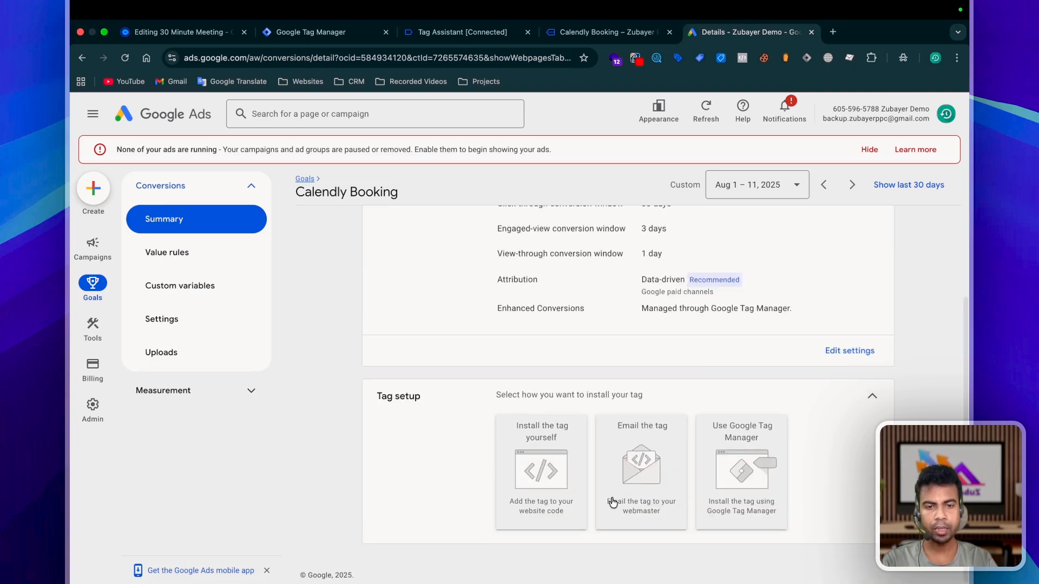
pyautogui.click(765, 470)
pyautogui.doubleClick(537, 418)
pyautogui.press('super+c')
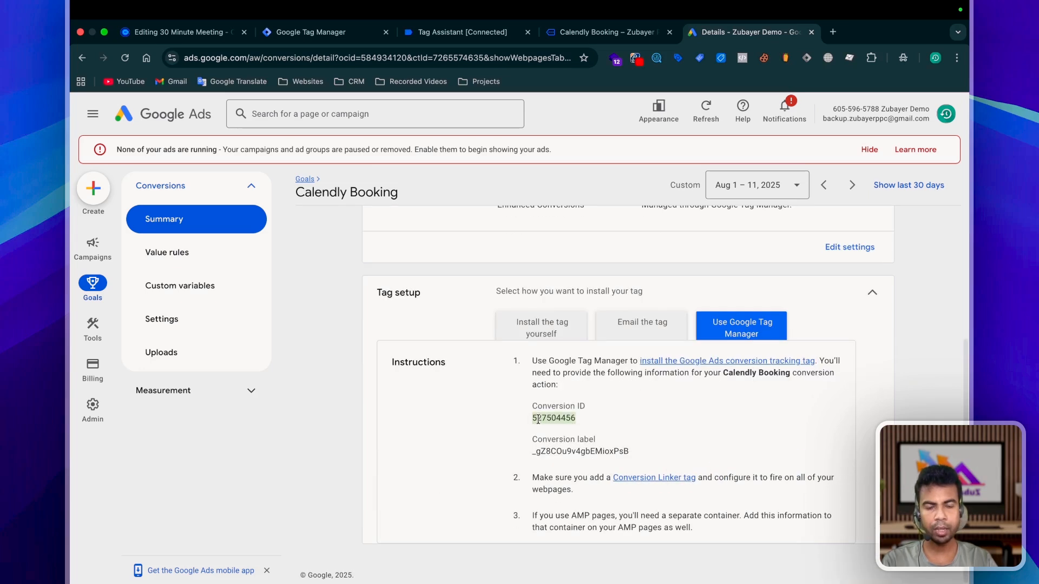
# In Tag Manager, create a Google Ads Conversion Tracking tag and paste in the copied conversion ID
pyautogui.click(311, 32)
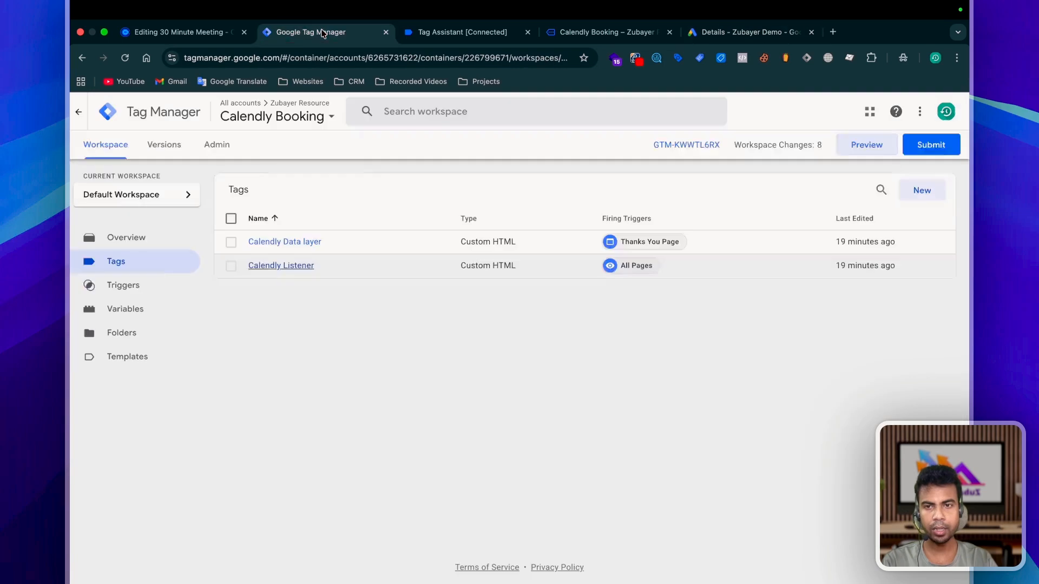
pyautogui.click(921, 190)
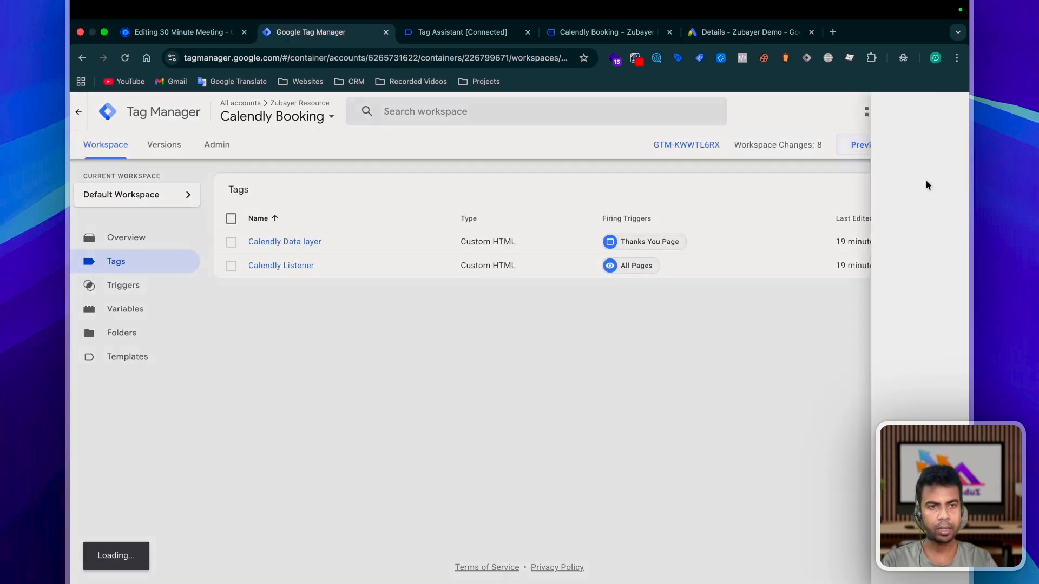
pyautogui.click(452, 219)
pyautogui.click(703, 250)
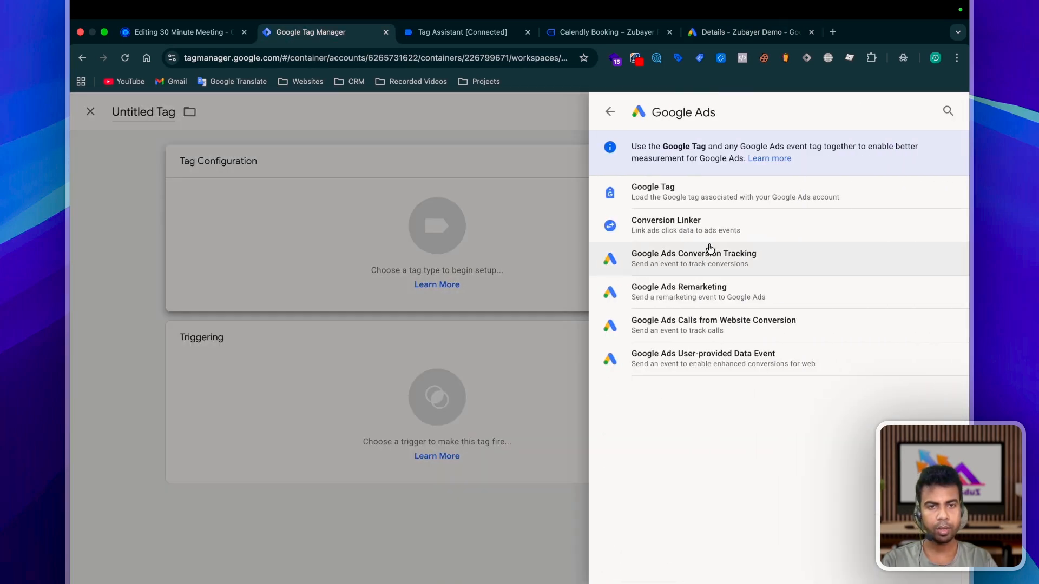
pyautogui.click(707, 249)
pyautogui.click(395, 270)
pyautogui.press('super+v')
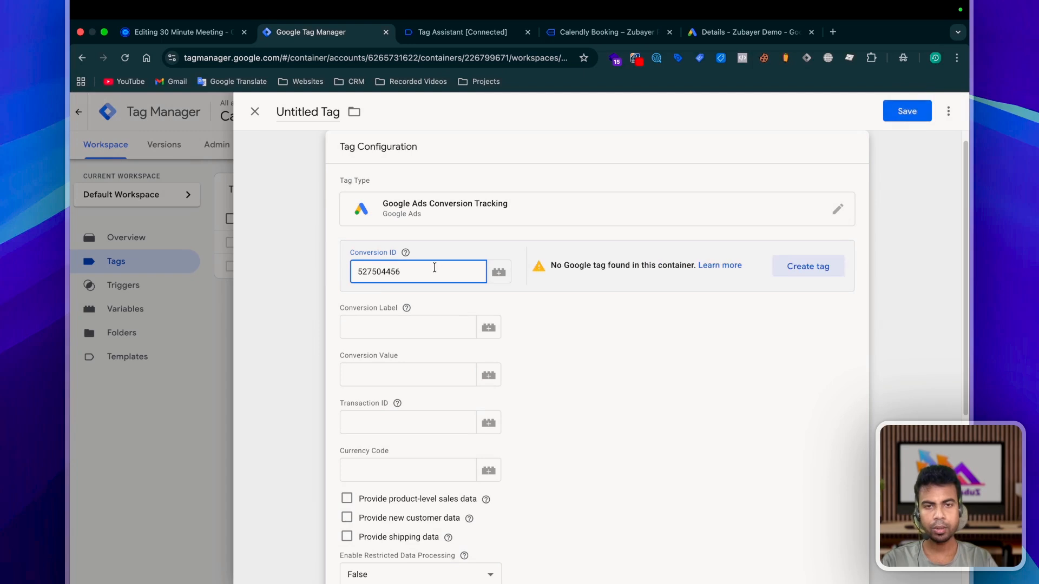
# Copy the Calendly Booking conversion label from Google Ads into the new tag's Conversion Label
pyautogui.click(378, 334)
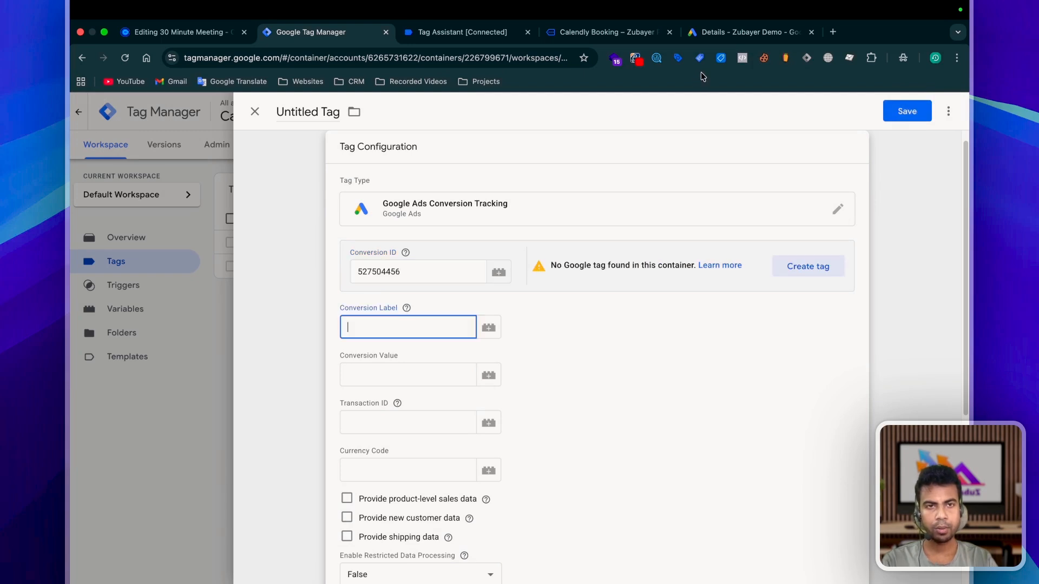
pyautogui.click(726, 34)
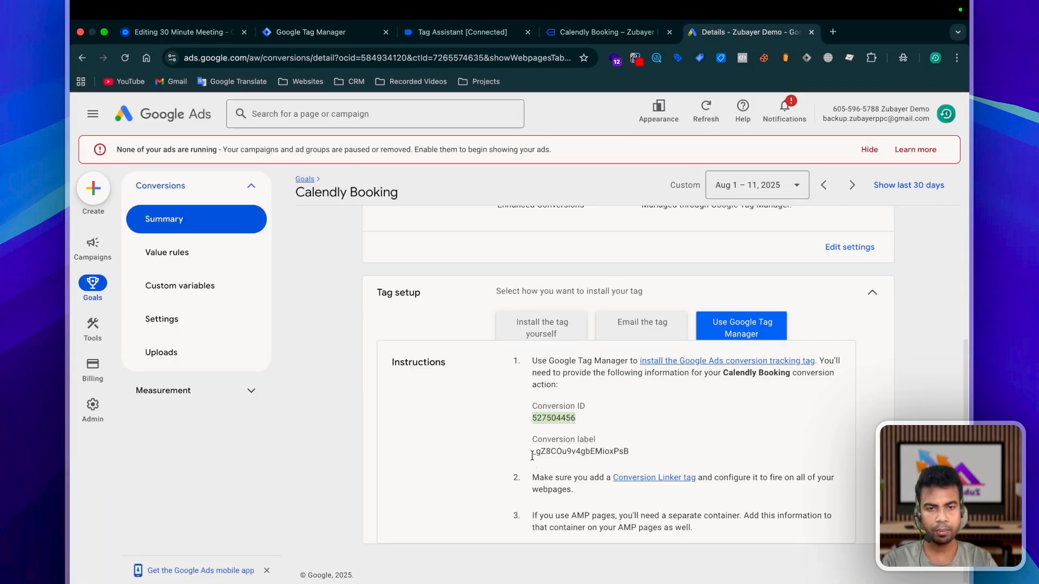
pyautogui.moveTo(532, 451); pyautogui.dragTo(629, 452)
pyautogui.press('super+c')
pyautogui.click(311, 32)
pyautogui.press('super+v')
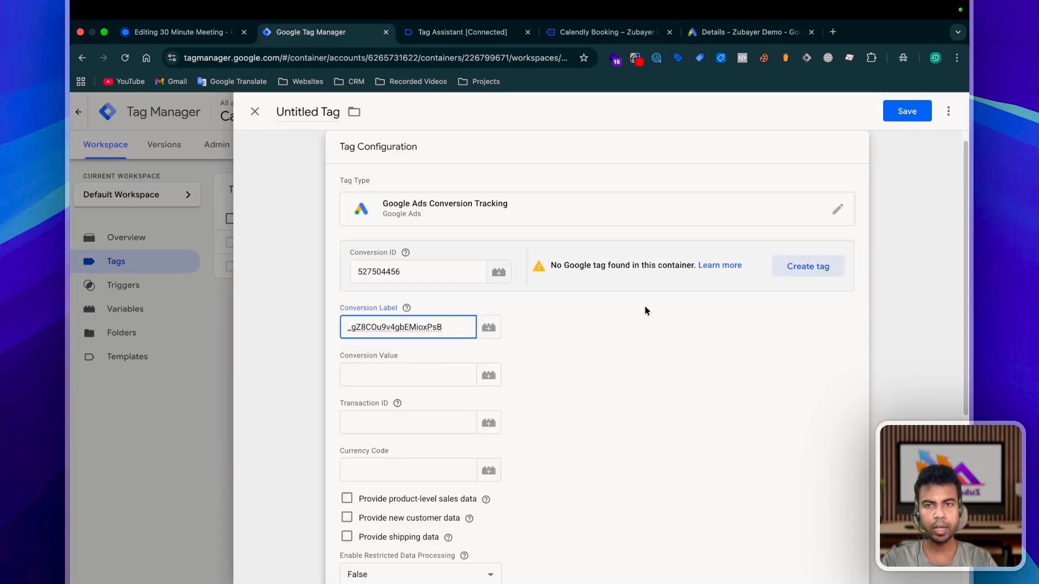
# Create and save the missing Google tag, and set calendly.event_scheduled as the conversion tag's firing trigger
pyautogui.click(815, 270)
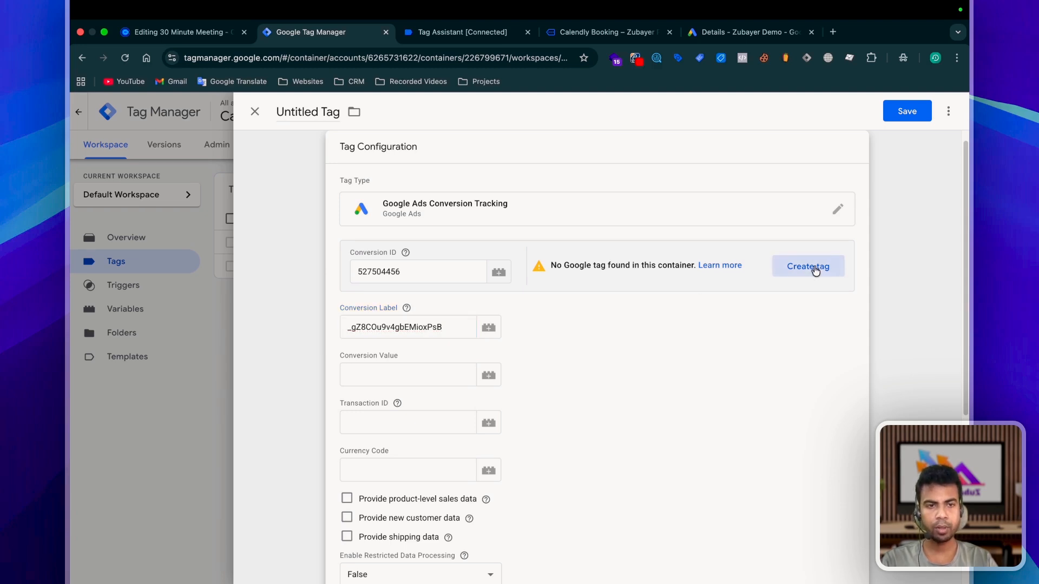
pyautogui.click(911, 113)
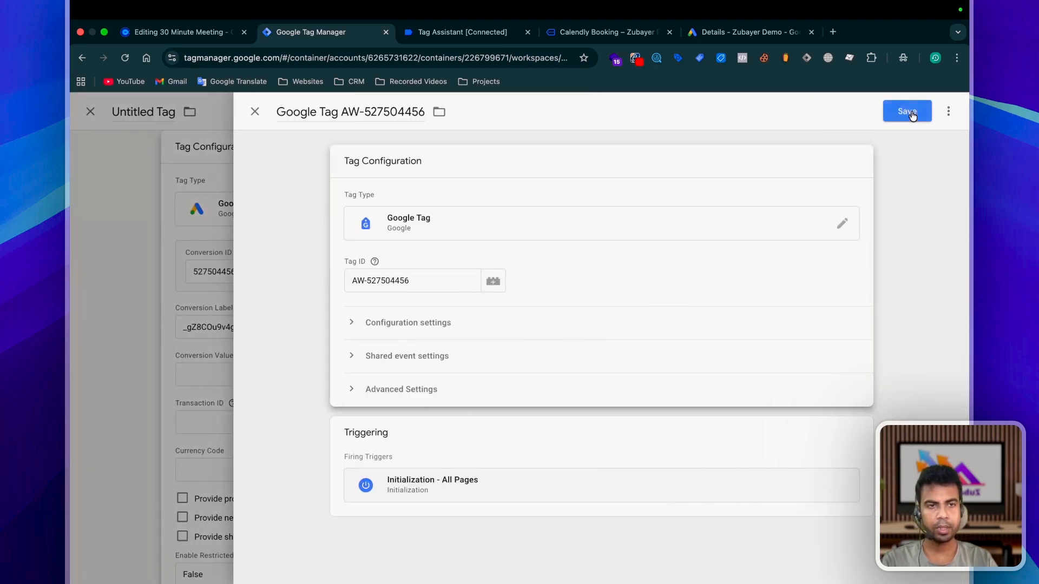
pyautogui.click(360, 481)
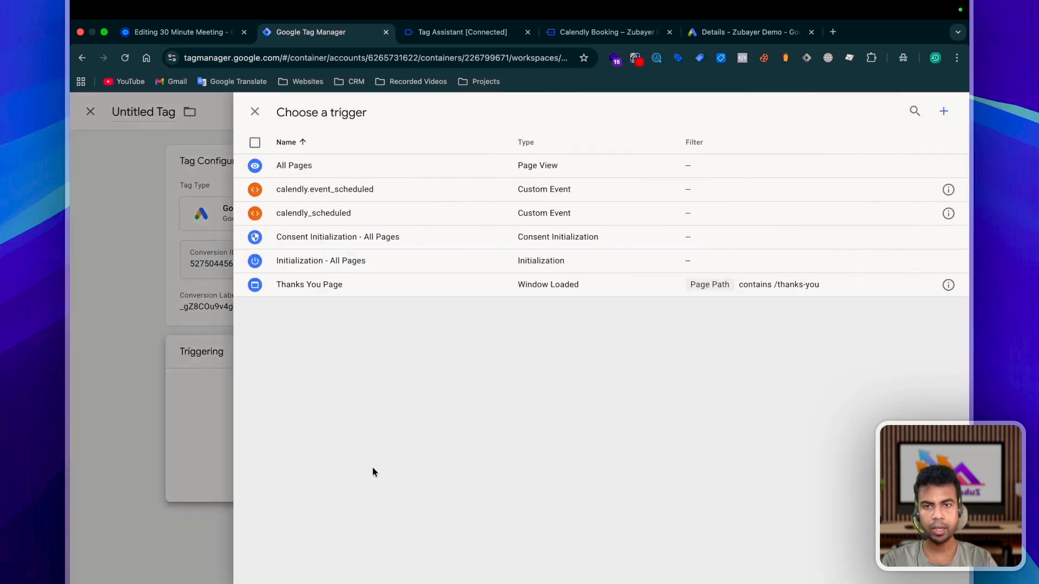
pyautogui.click(311, 192)
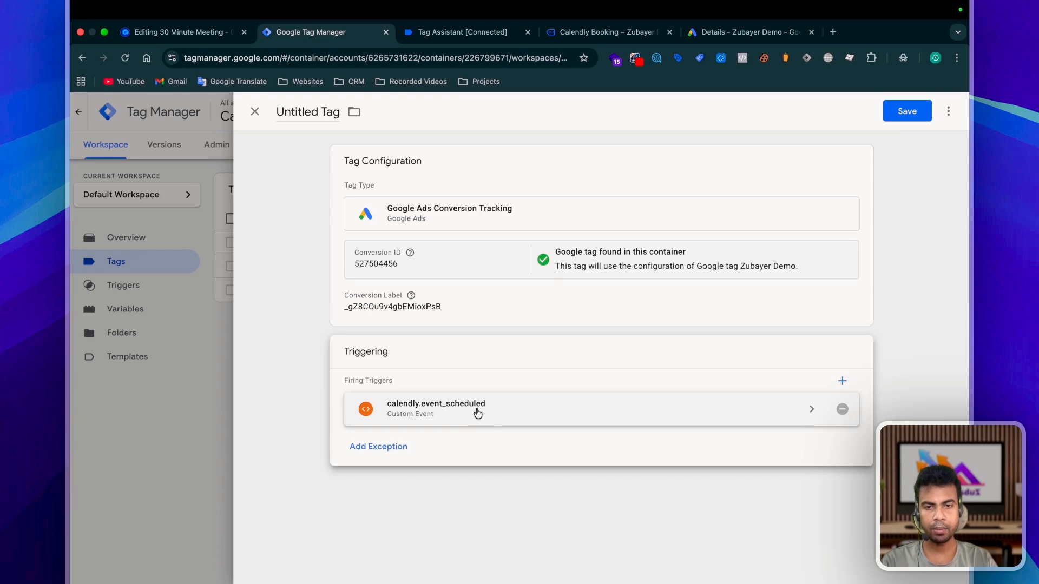
# Save the conversion tag under the name Google Ads Conversion Tracking
pyautogui.click(303, 105)
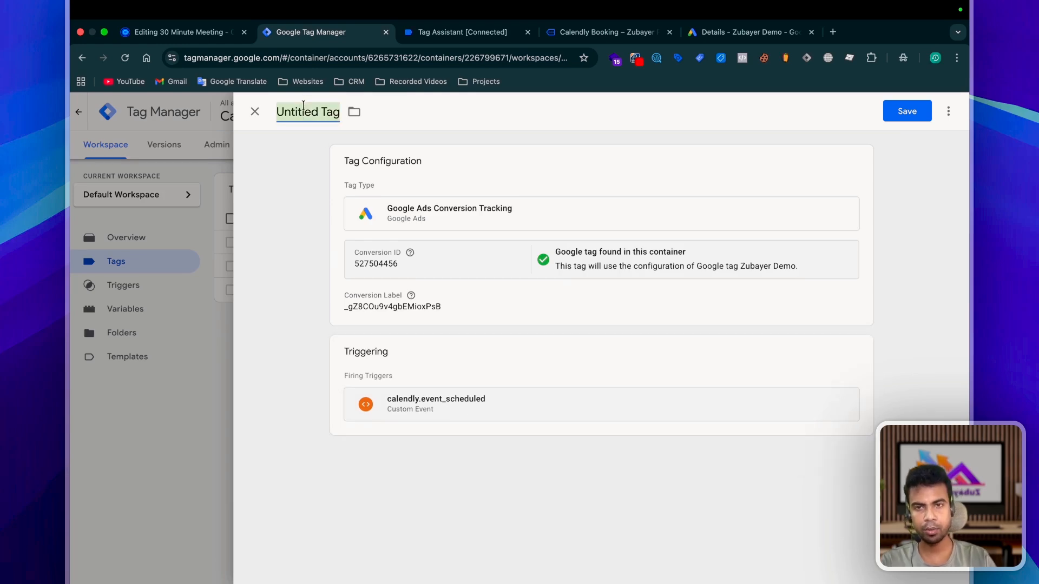
pyautogui.click(906, 111)
pyautogui.click(633, 287)
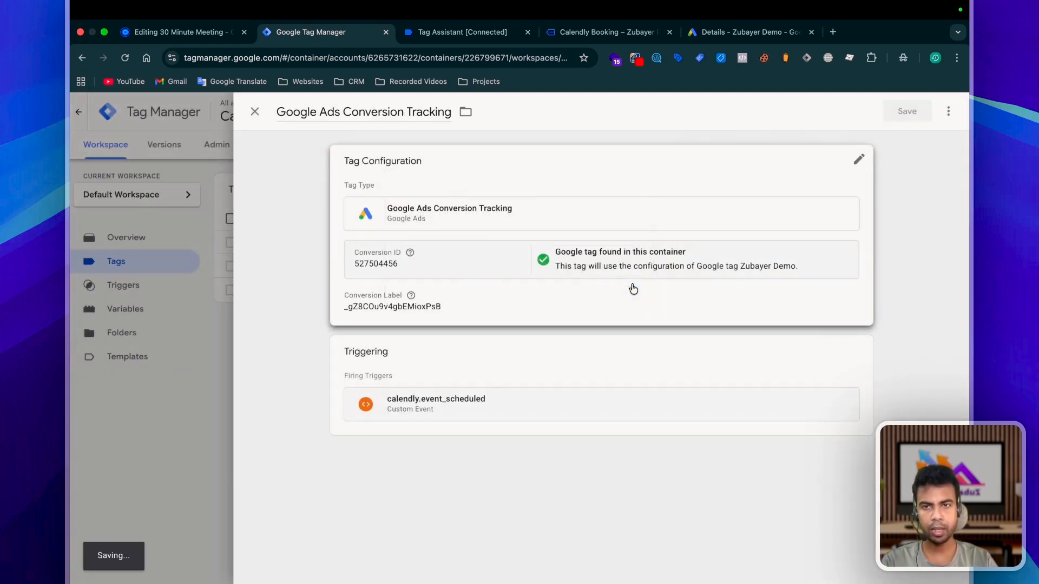
# Create a Conversion Linker tag that fires on All Pages and save it as Google ADs Conversion Linker
pyautogui.click(928, 192)
pyautogui.click(489, 238)
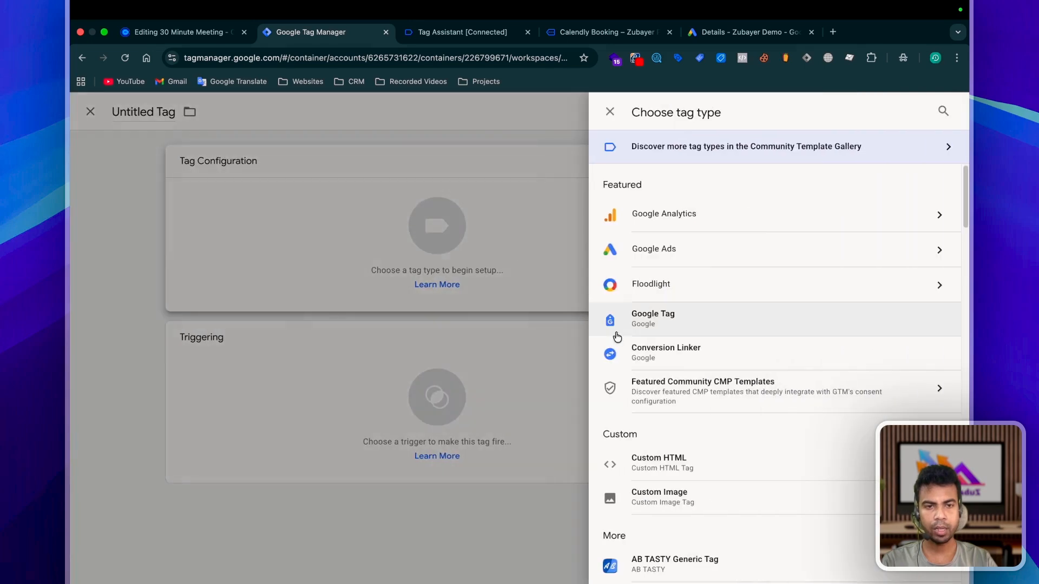
pyautogui.click(666, 352)
pyautogui.click(623, 459)
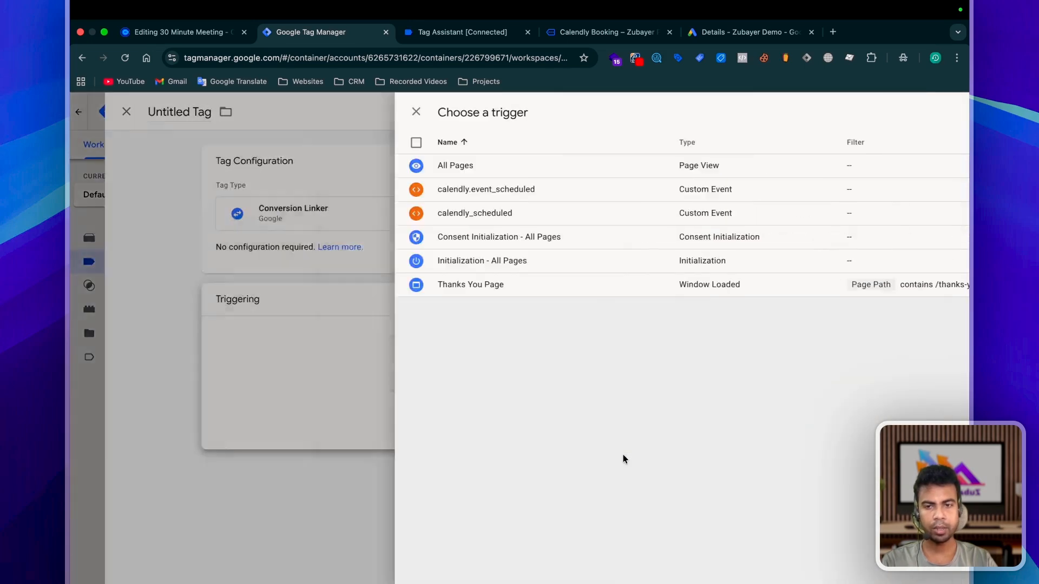
pyautogui.click(323, 165)
pyautogui.click(907, 116)
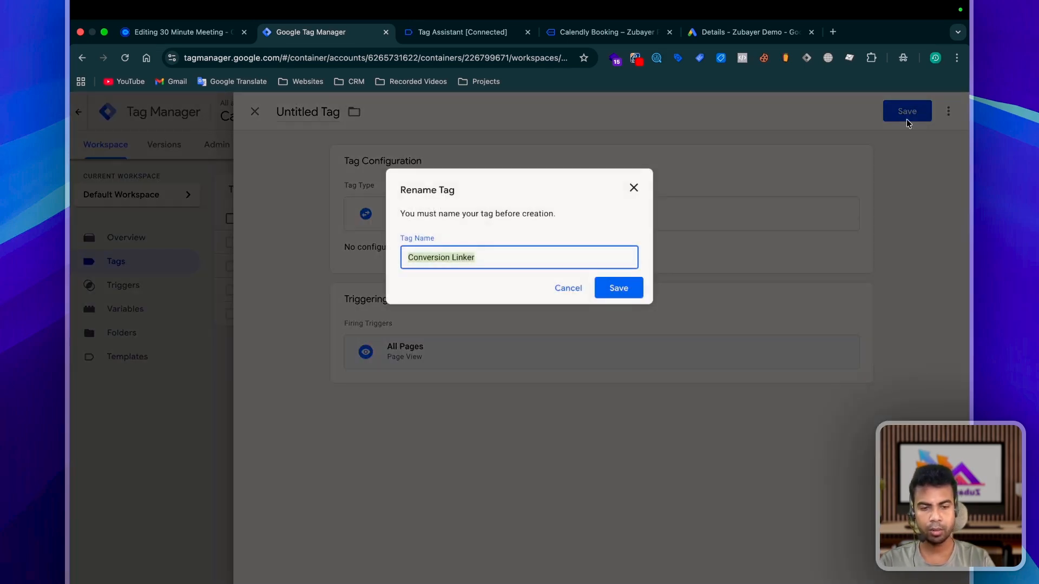
pyautogui.press('Left')
pyautogui.write('Google')
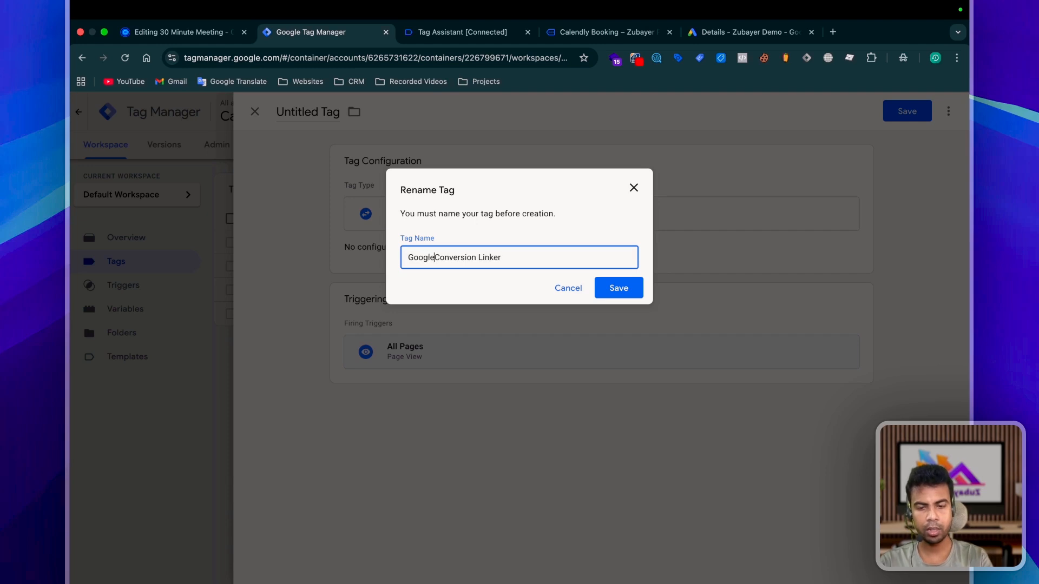
pyautogui.write(' ADs')
pyautogui.click(641, 294)
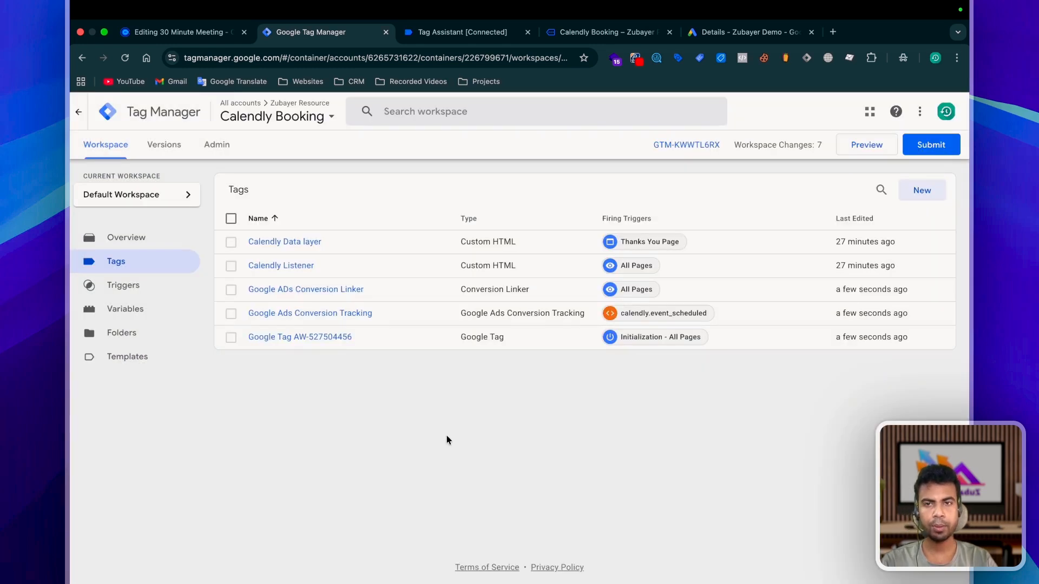
# Preview the container and book a test 30 Minute Meeting for August 28 at 10:00am on the Calendly Booking page
pyautogui.click(865, 145)
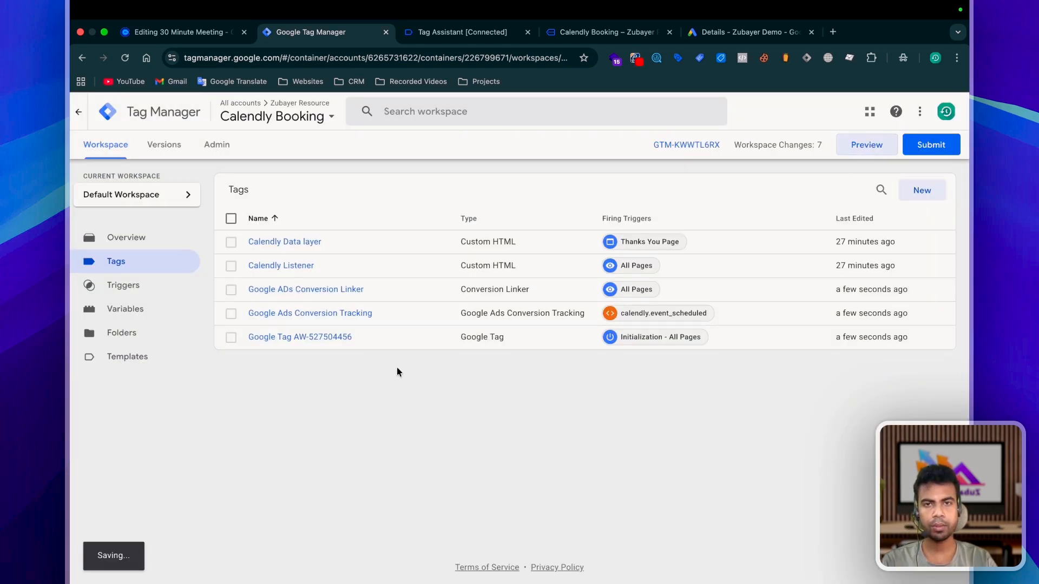
pyautogui.click(577, 34)
pyautogui.scroll(-2, 379, 374)
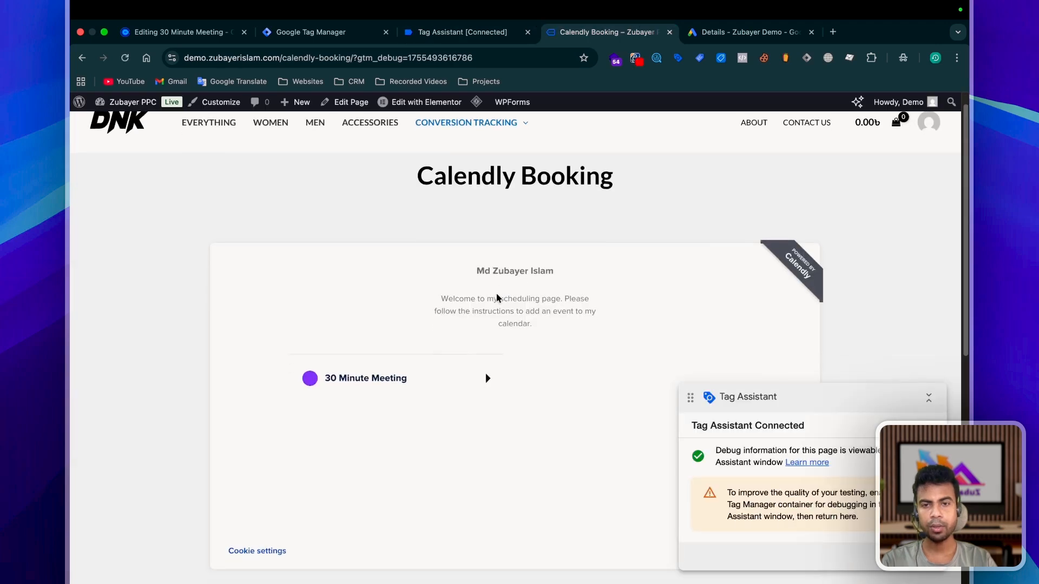
pyautogui.click(379, 374)
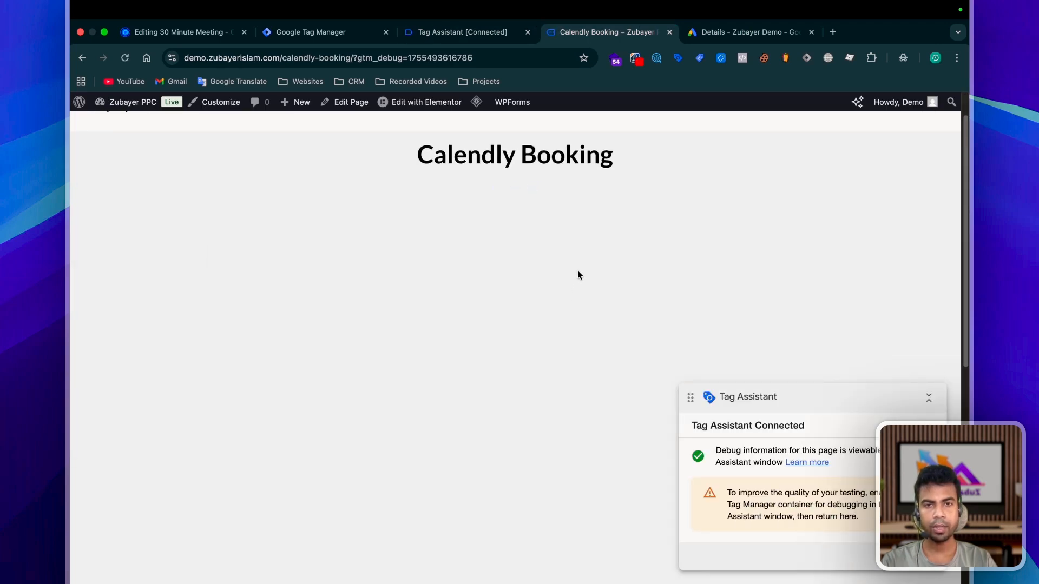
pyautogui.scroll(-5, 589, 292)
pyautogui.click(632, 252)
pyautogui.click(725, 194)
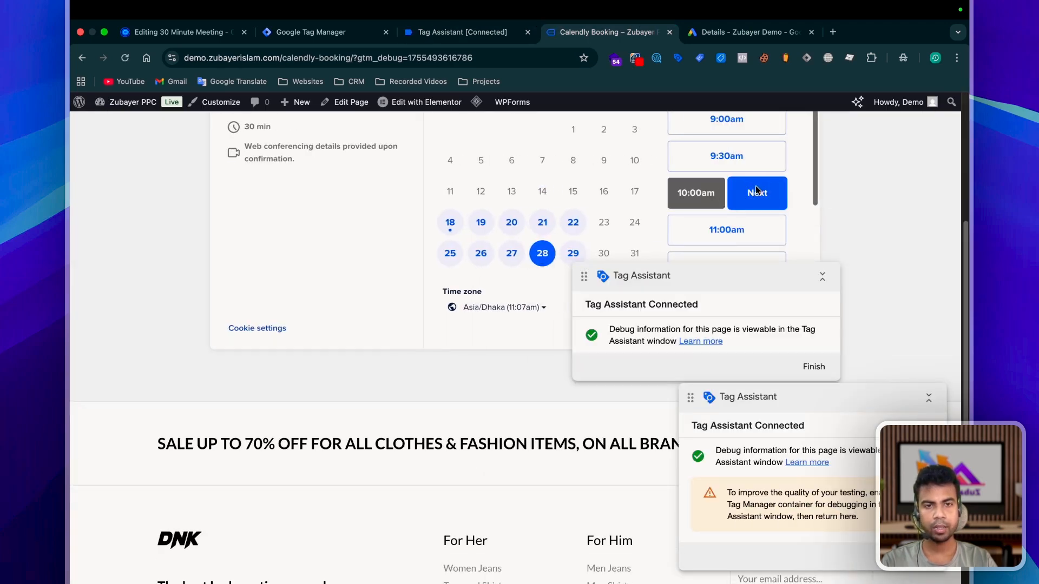
pyautogui.click(759, 193)
pyautogui.click(483, 325)
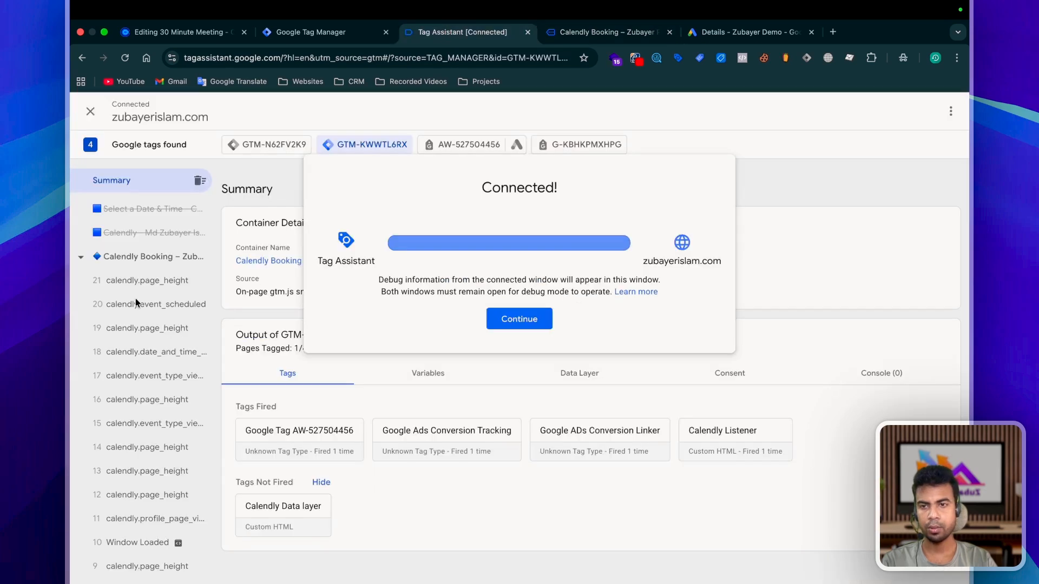
# Check the tags fired on calendly.event_scheduled in Tag Assistant, and find Calendly Booking's status in the Google Ads conversion summary
pyautogui.click(136, 306)
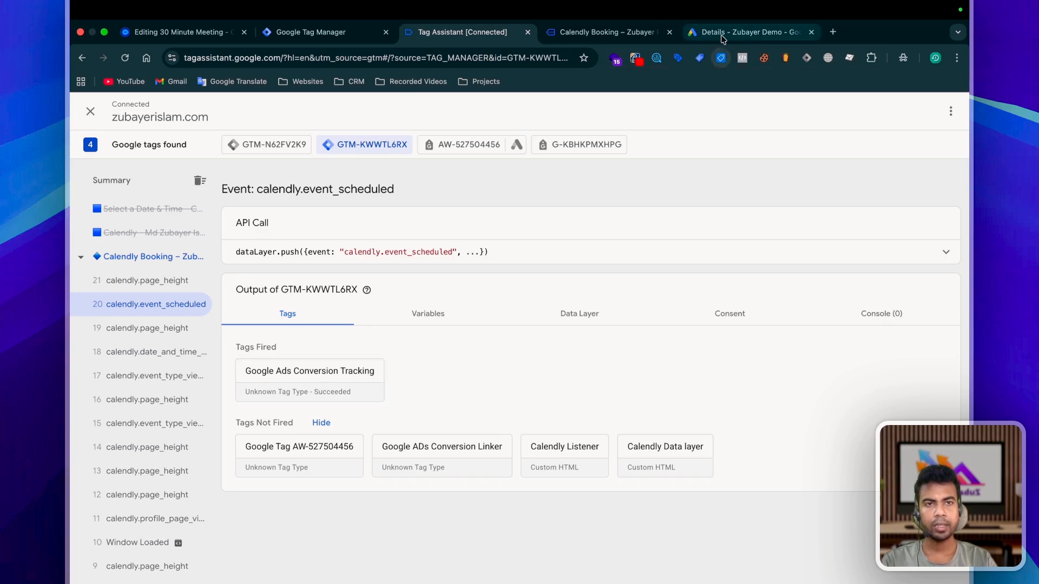
pyautogui.click(749, 32)
pyautogui.click(205, 220)
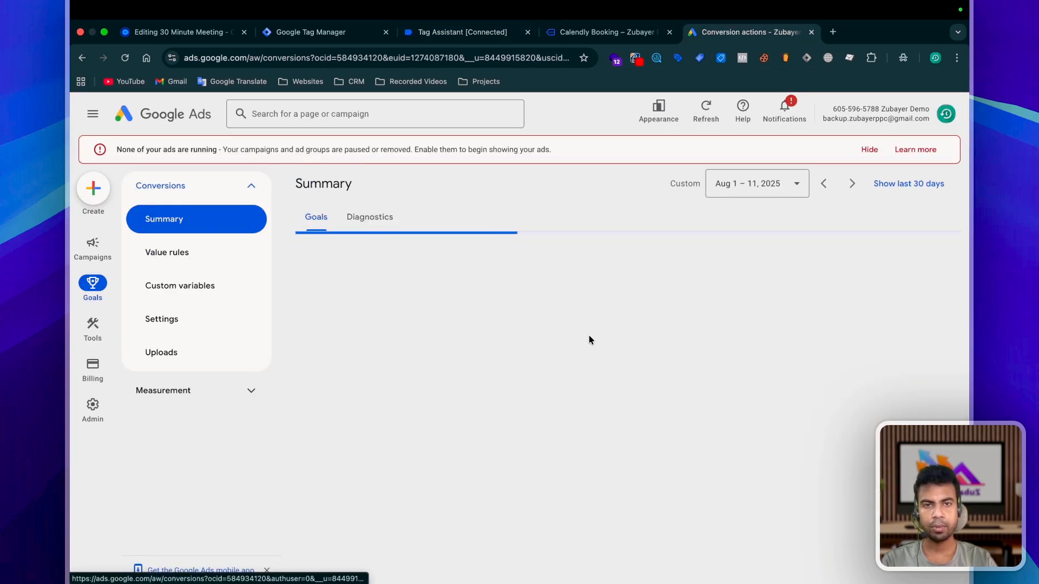
pyautogui.scroll(-15, 514, 468)
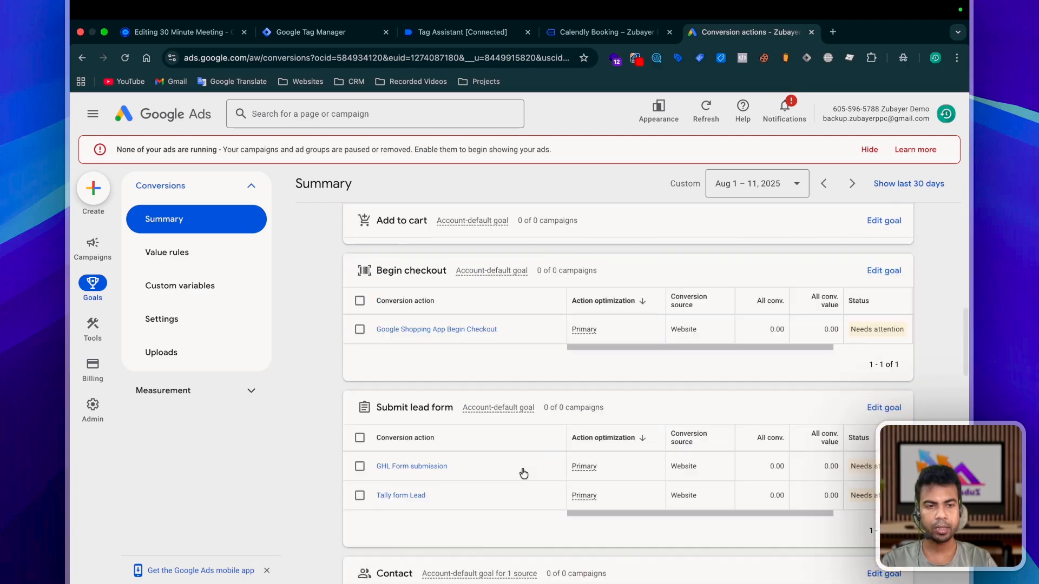
pyautogui.scroll(-3, 702, 464)
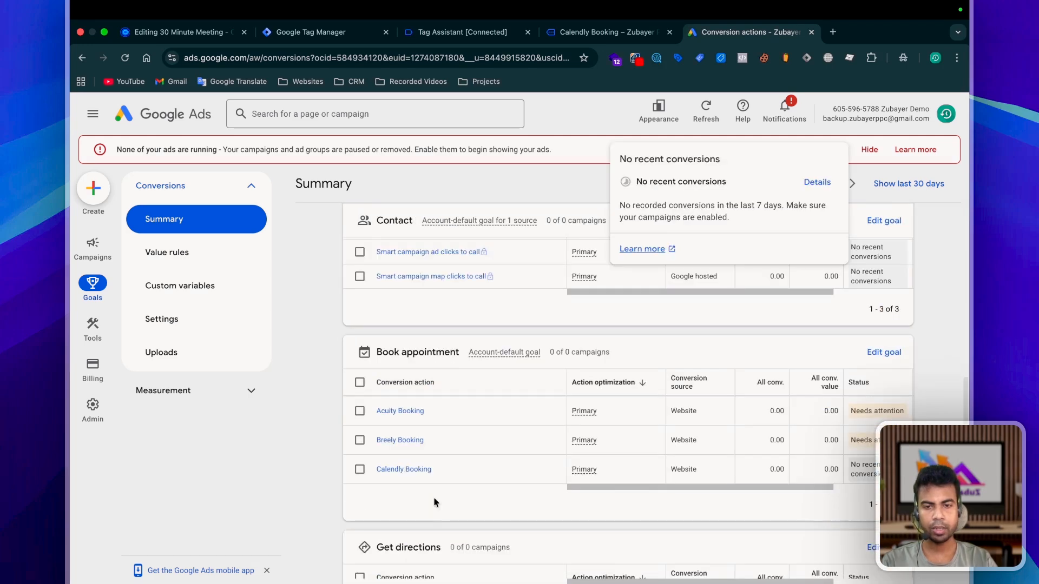
# Examine the data layer values of calendly.event_scheduled in Tag Assistant and review the confirmation on the booking page
pyautogui.click(458, 33)
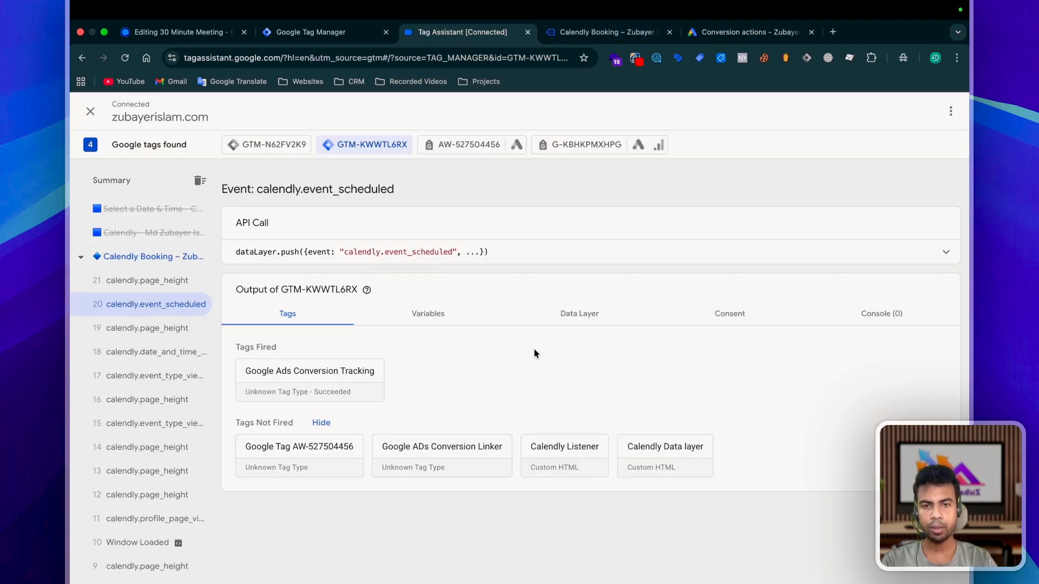
pyautogui.click(611, 316)
pyautogui.moveTo(258, 361); pyautogui.dragTo(278, 528)
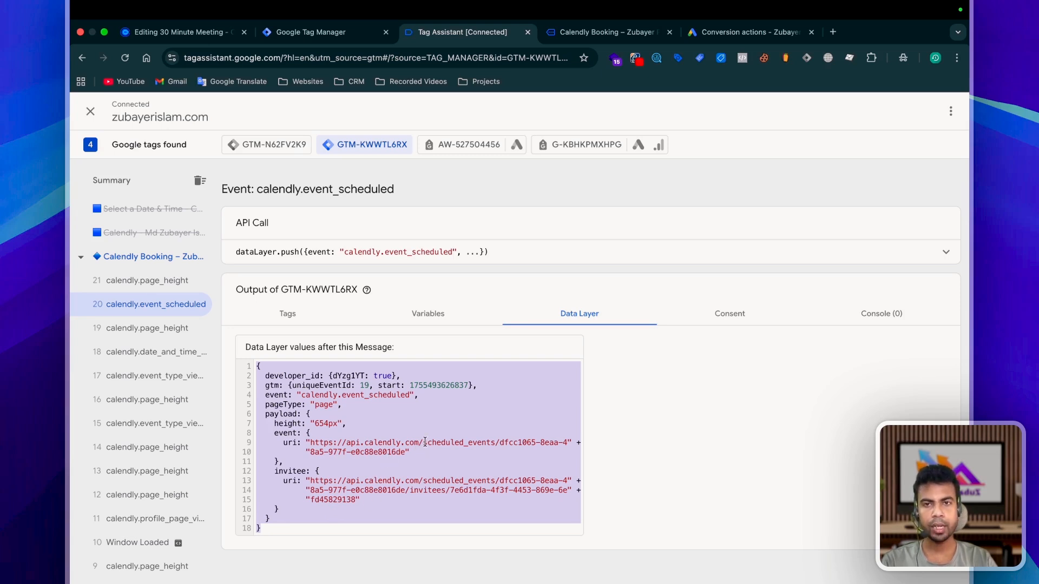
pyautogui.click(570, 39)
pyautogui.scroll(2, 404, 374)
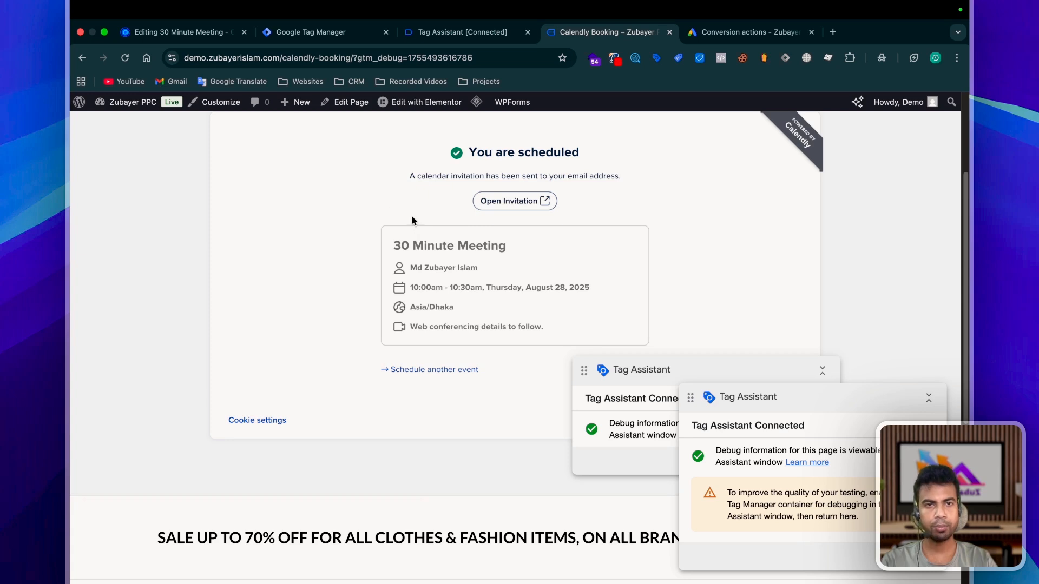
# In Calendly, make the 30 Minute Meeting redirect to the external thanks-you page after booking, passing event details, and save
pyautogui.click(179, 32)
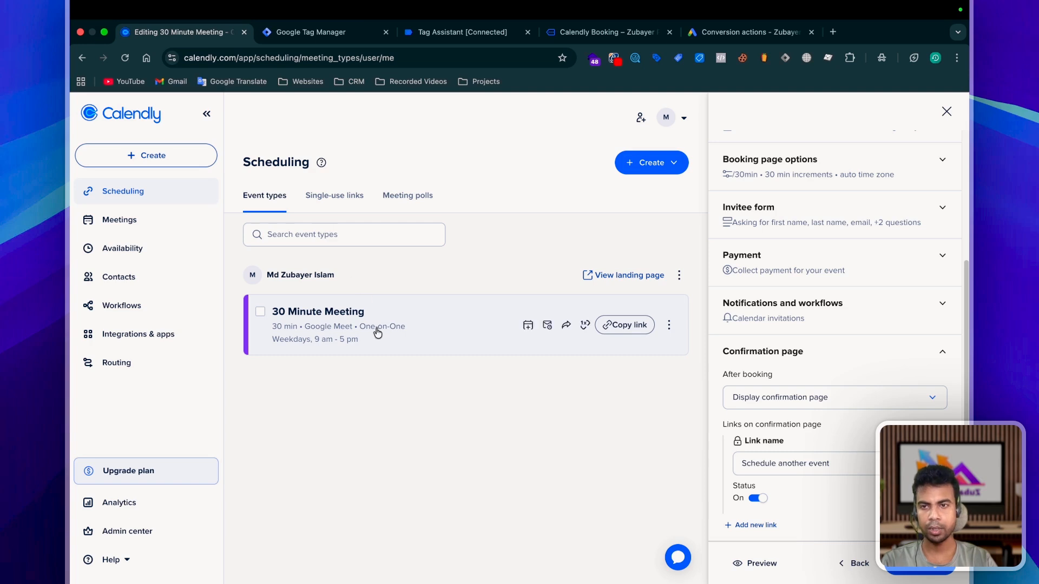
pyautogui.click(783, 400)
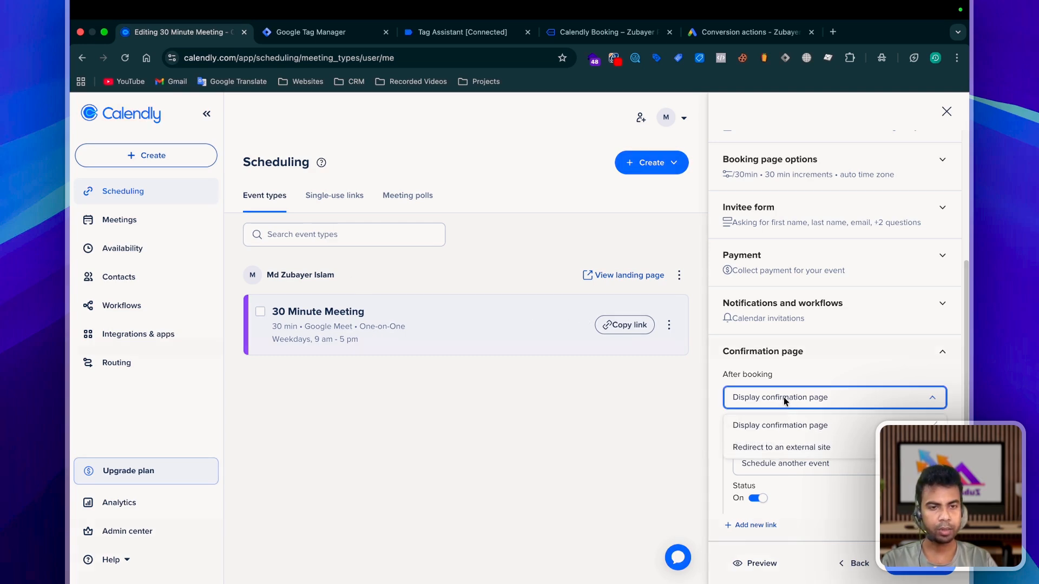
pyautogui.click(763, 452)
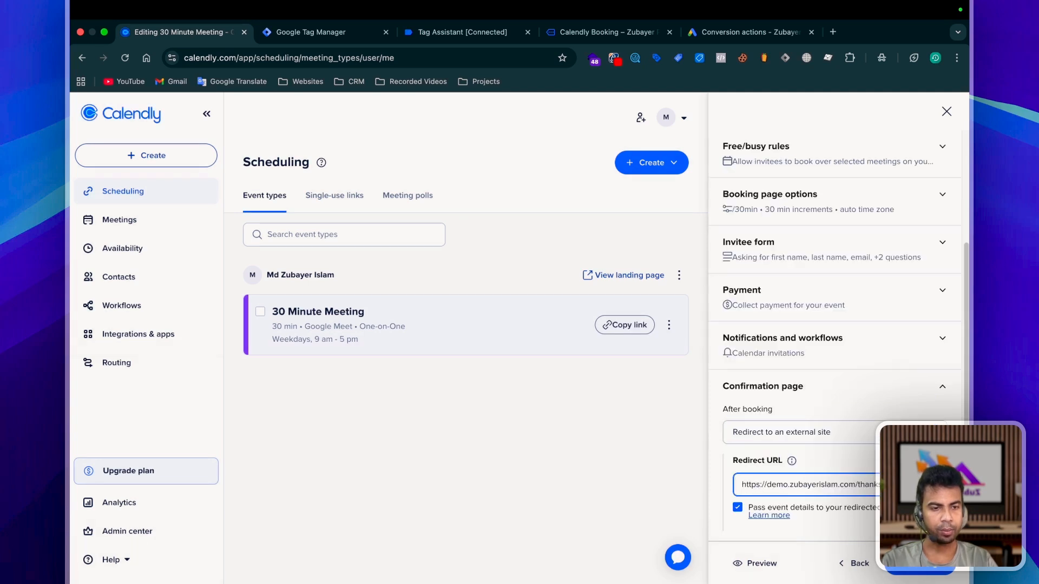
pyautogui.click(912, 571)
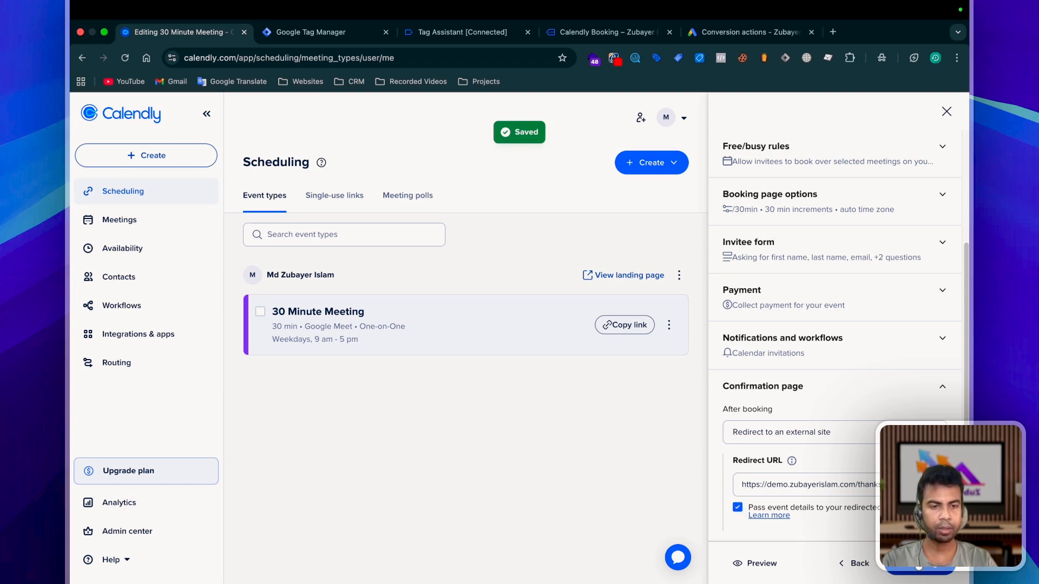
# In Tag Manager, open the Calendly Data layer tag to examine its script and firing trigger
pyautogui.click(312, 34)
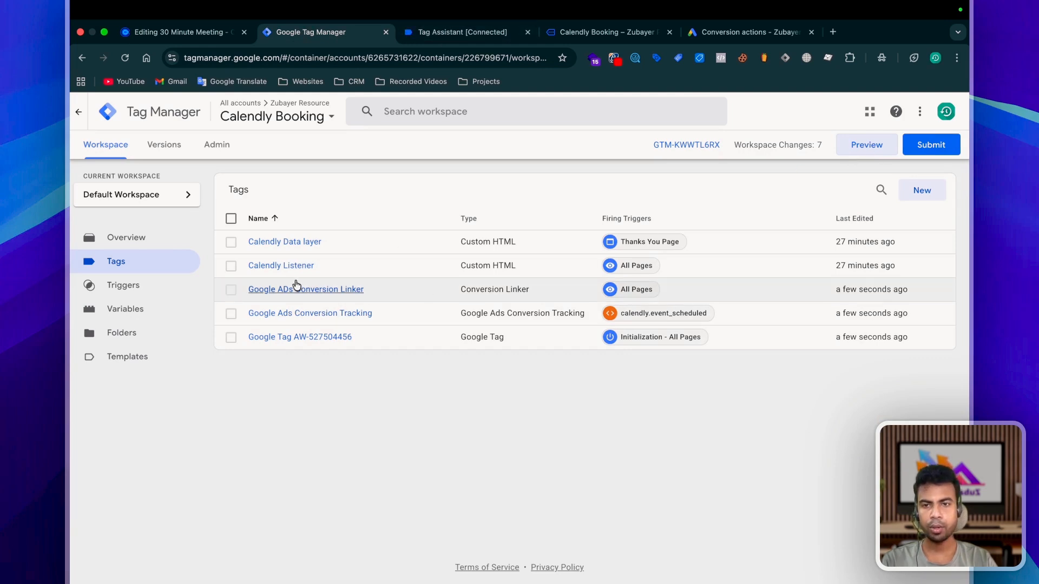
pyautogui.click(287, 241)
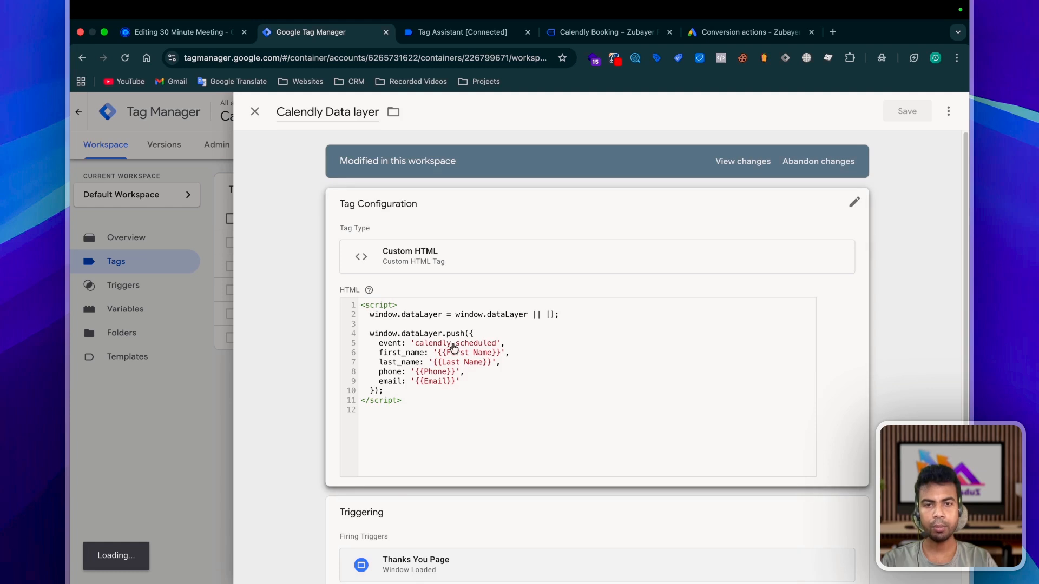
# Book another test 30 Minute Meeting for August 27 at 11:00am on the Calendly Booking page
pyautogui.scroll(-2, 525, 436)
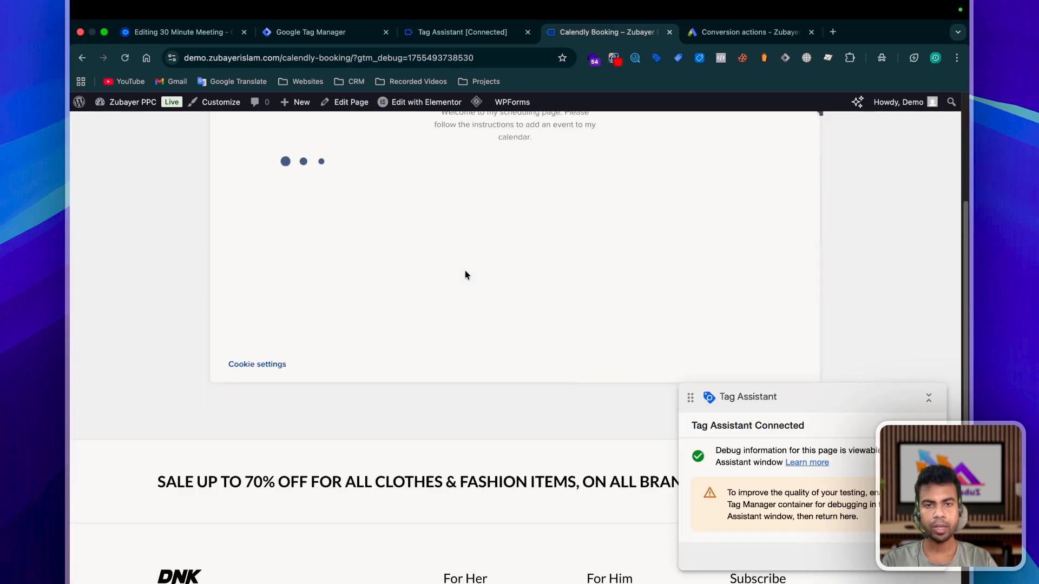
pyautogui.click(484, 203)
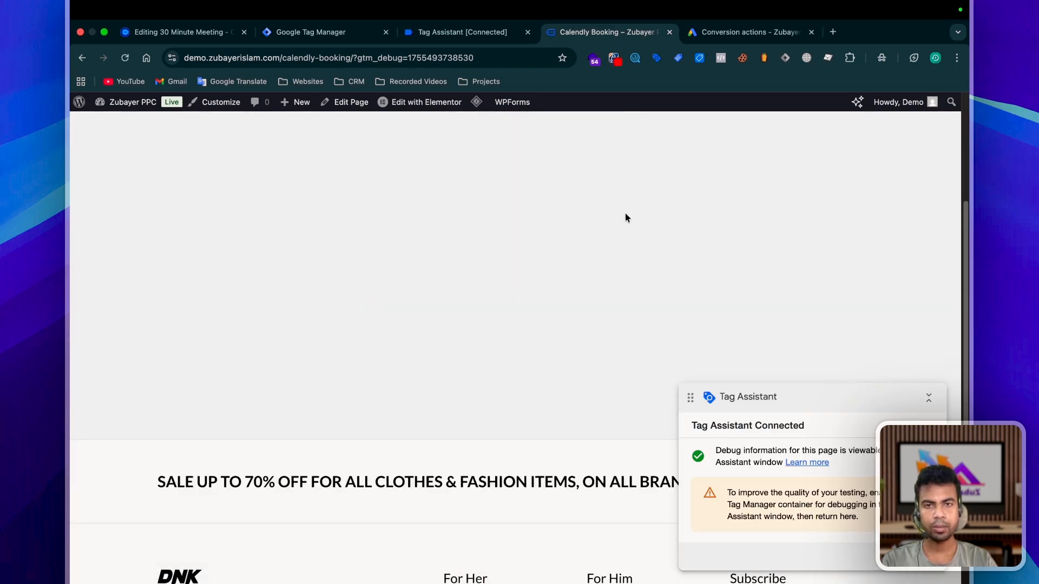
pyautogui.scroll(-5, 628, 273)
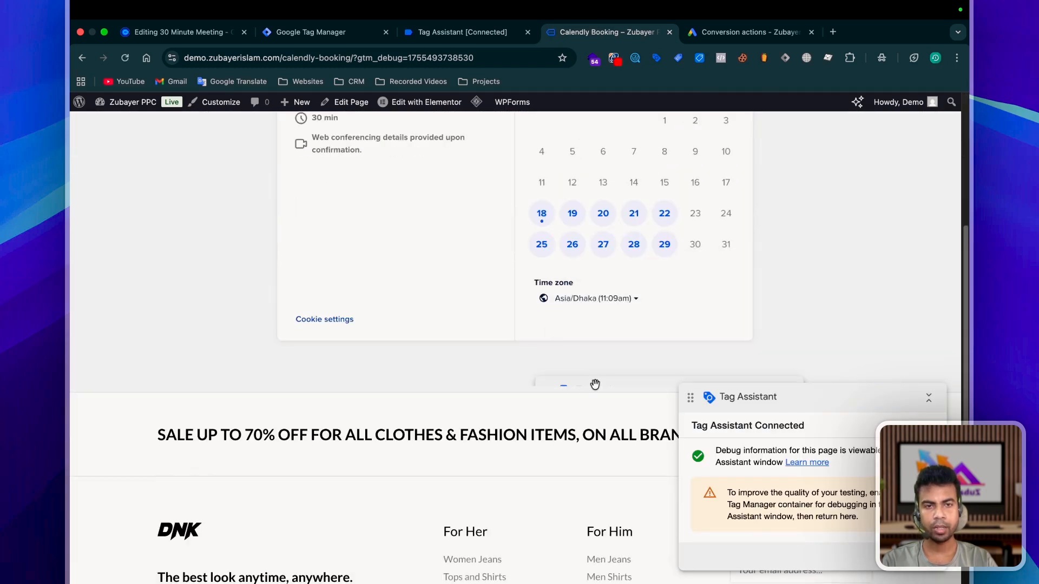
pyautogui.click(602, 244)
pyautogui.click(698, 258)
pyautogui.click(758, 258)
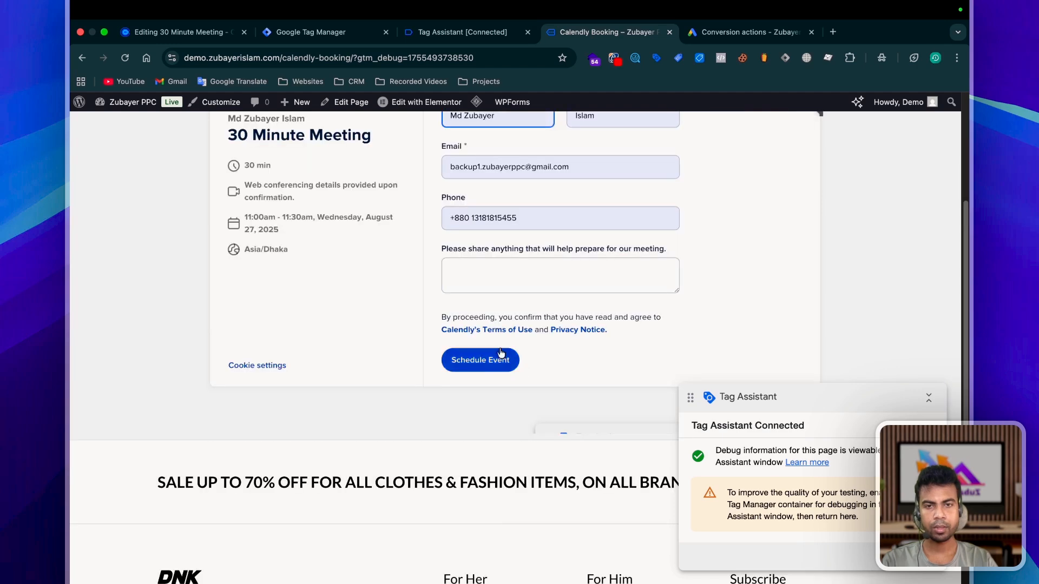
pyautogui.click(474, 365)
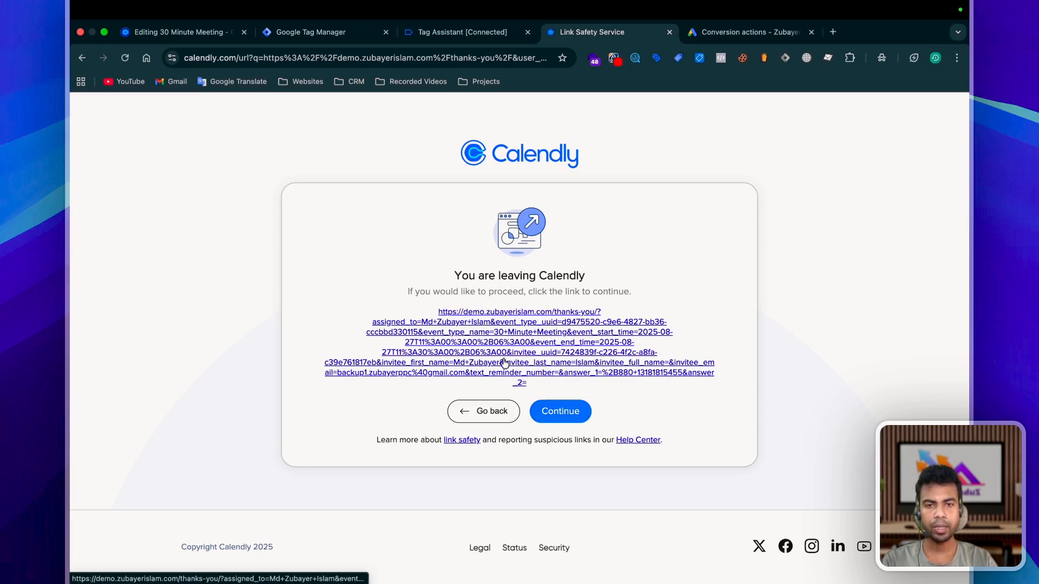
# Examine the invitee parameters in the thank-you page's redirected URL
pyautogui.click(396, 59)
pyautogui.click(390, 58)
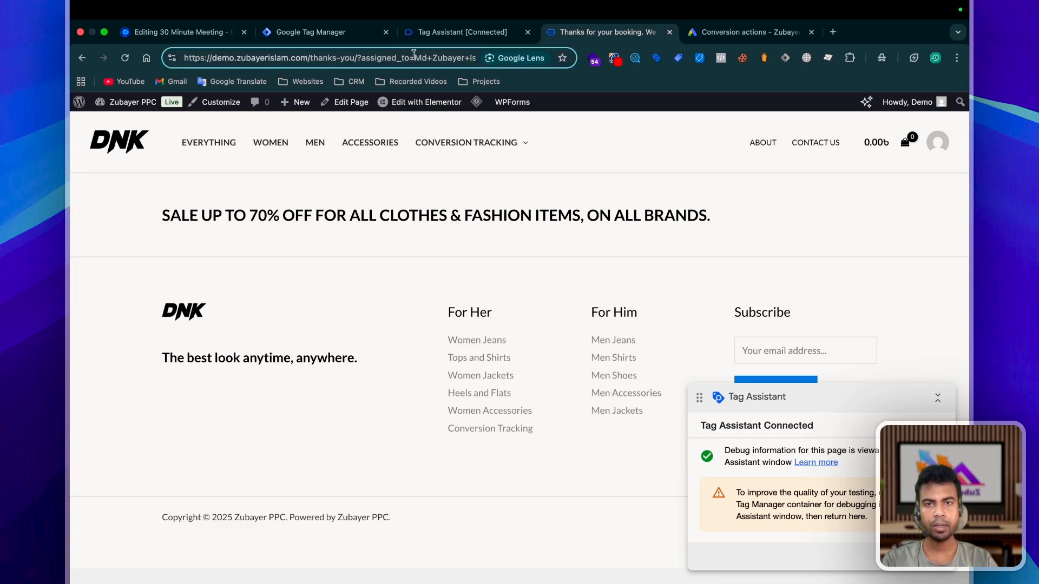
pyautogui.hscroll(10, 434, 58)
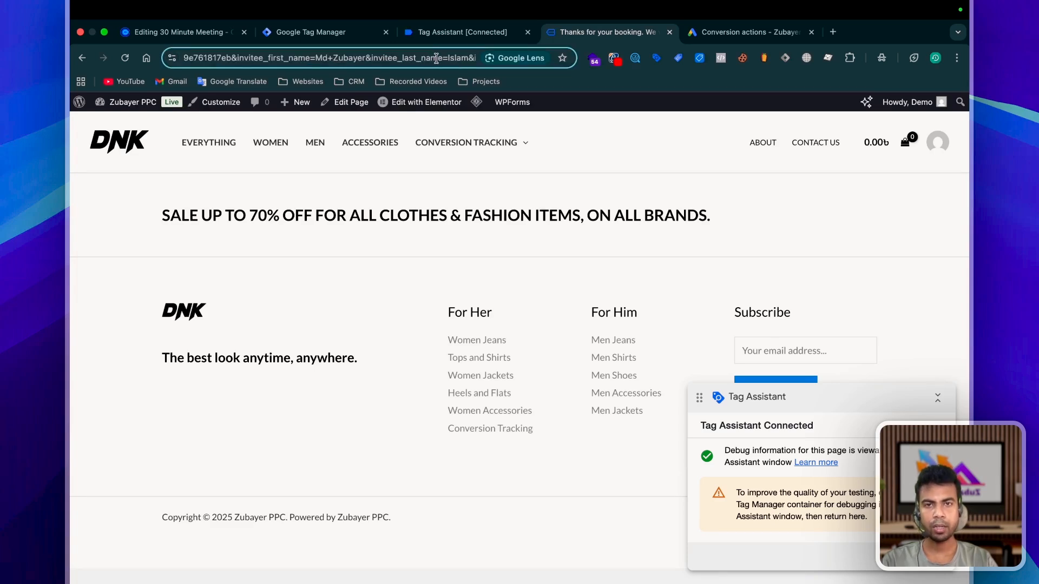
# In Tag Assistant, open the calendly_scheduled event of the thank-you page and check which tags fired
pyautogui.click(445, 35)
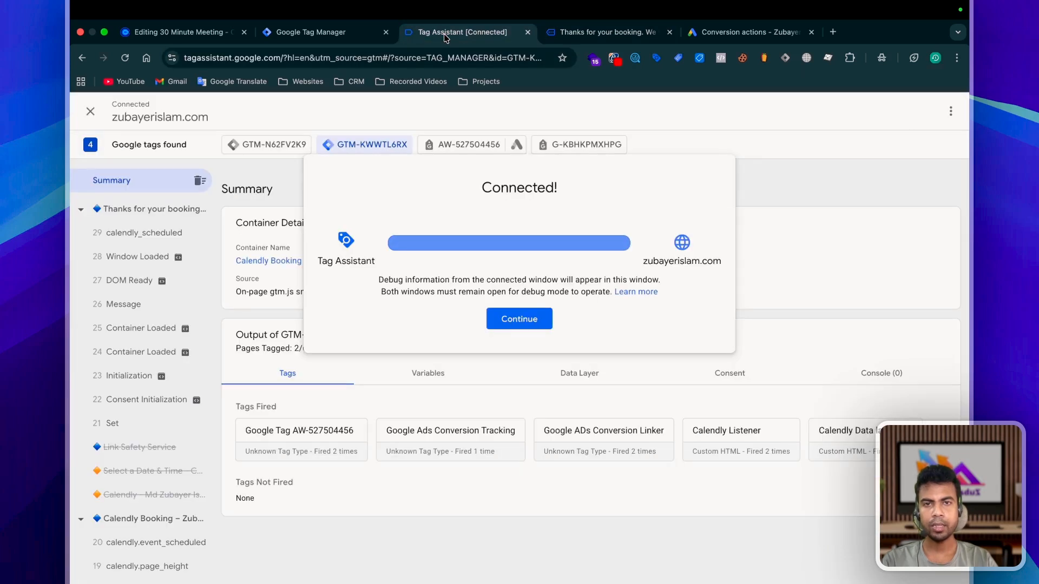
pyautogui.click(519, 319)
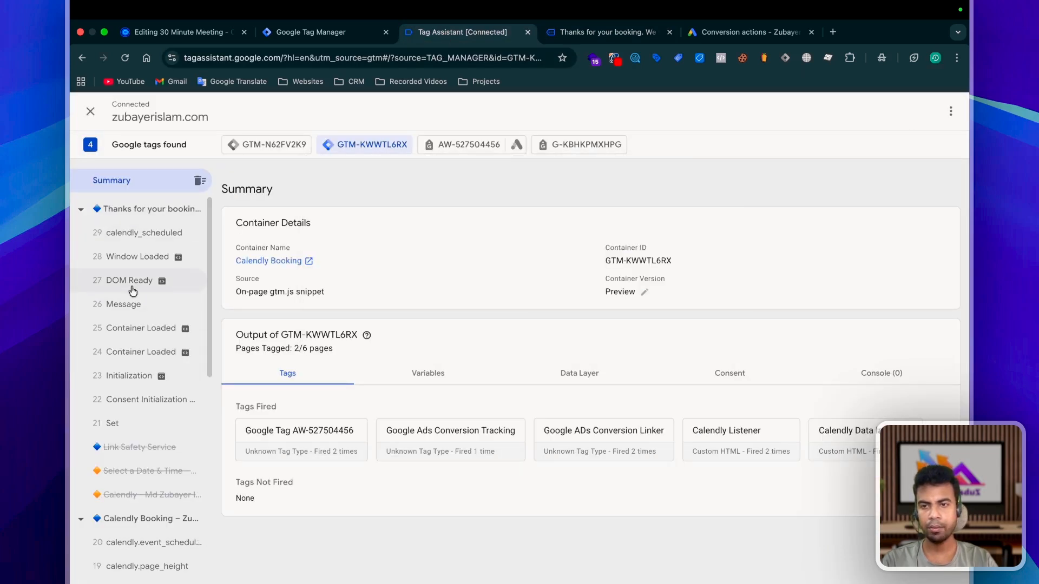
pyautogui.click(142, 241)
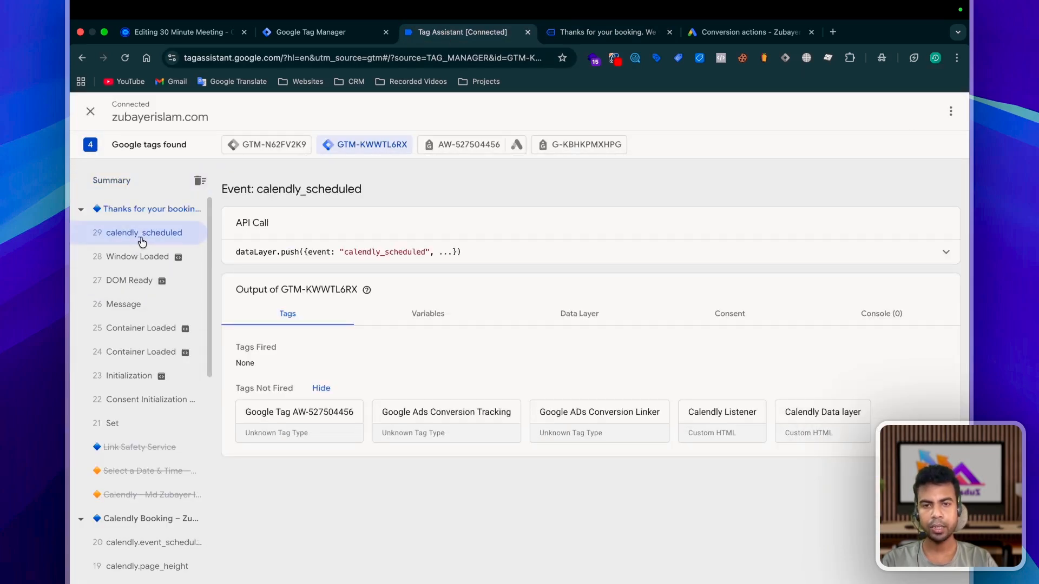
# Examine the data layer values of the calendly_scheduled event, then check the configuration of the User Data variable in Tag Manager
pyautogui.click(587, 320)
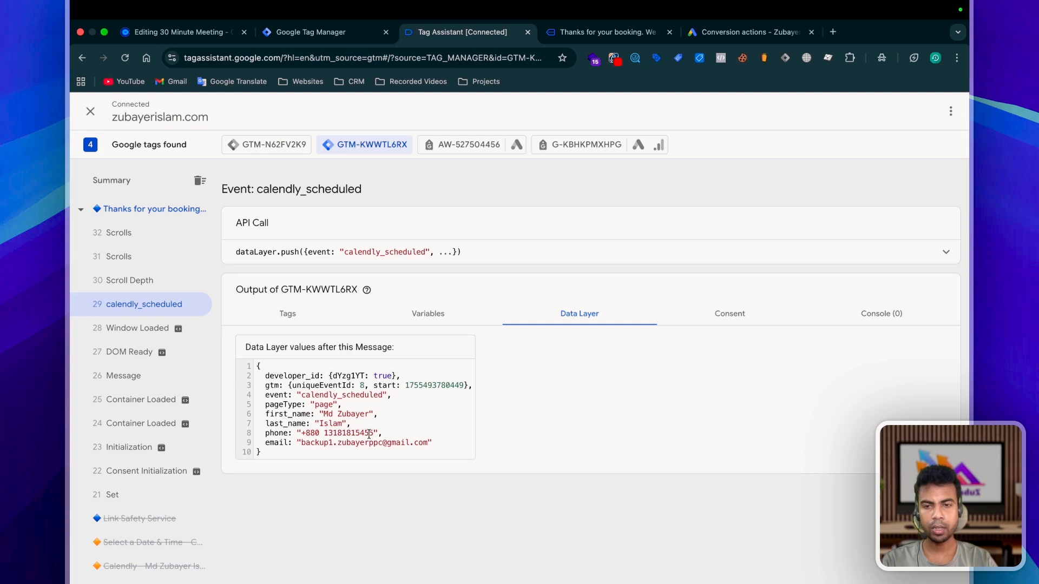
pyautogui.click(311, 32)
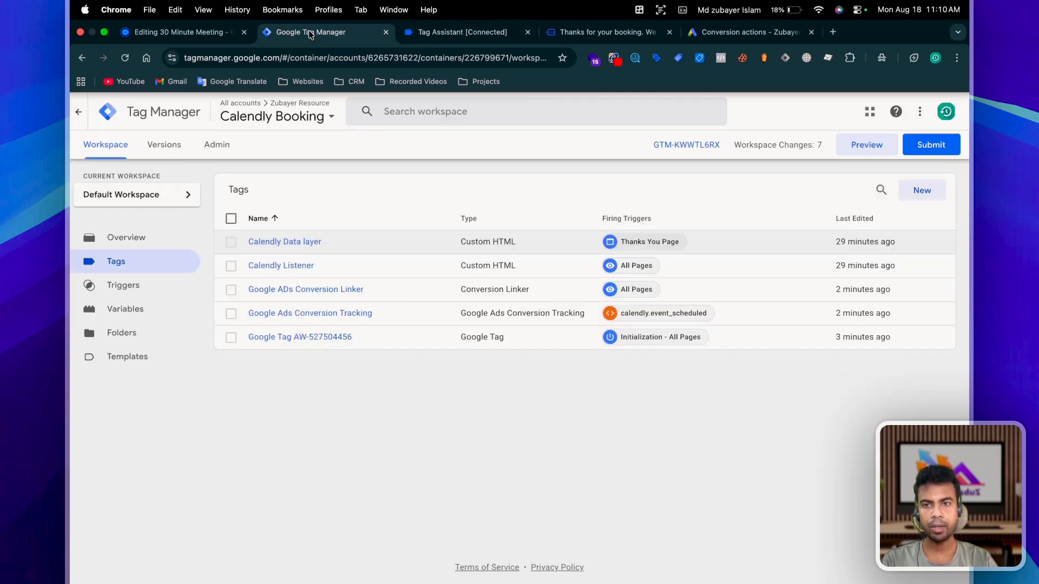
pyautogui.click(134, 302)
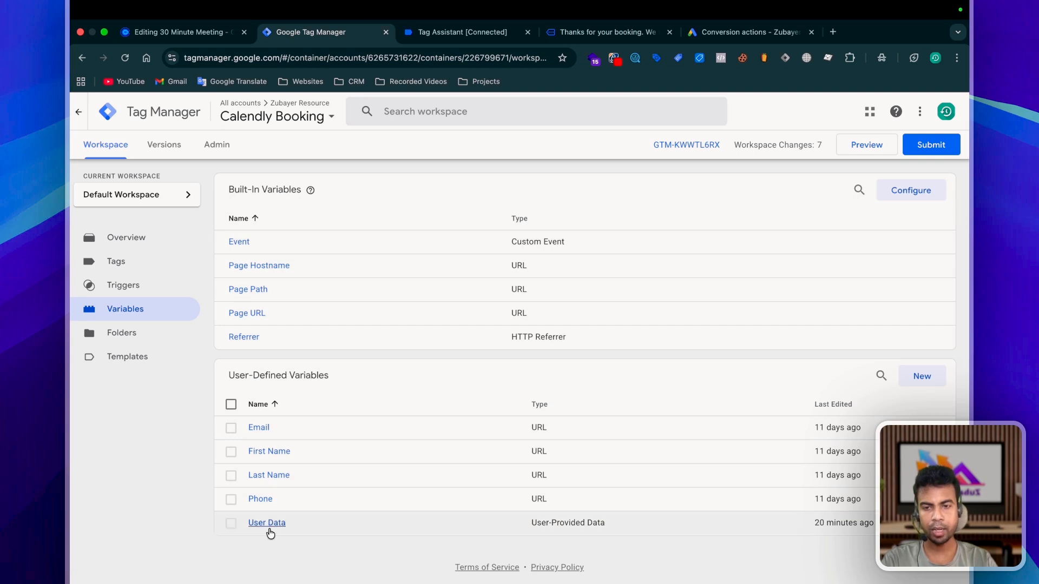
pyautogui.click(268, 523)
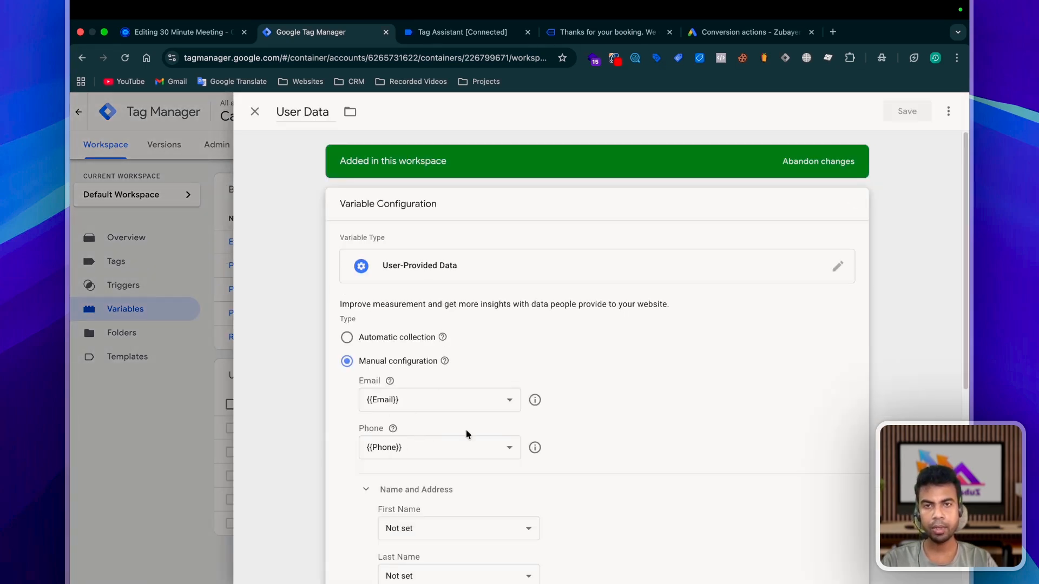
# In Tag Assistant, examine the variable values of the calendly_scheduled event, including Email, First Name, Last Name, Phone and User Data
pyautogui.click(462, 31)
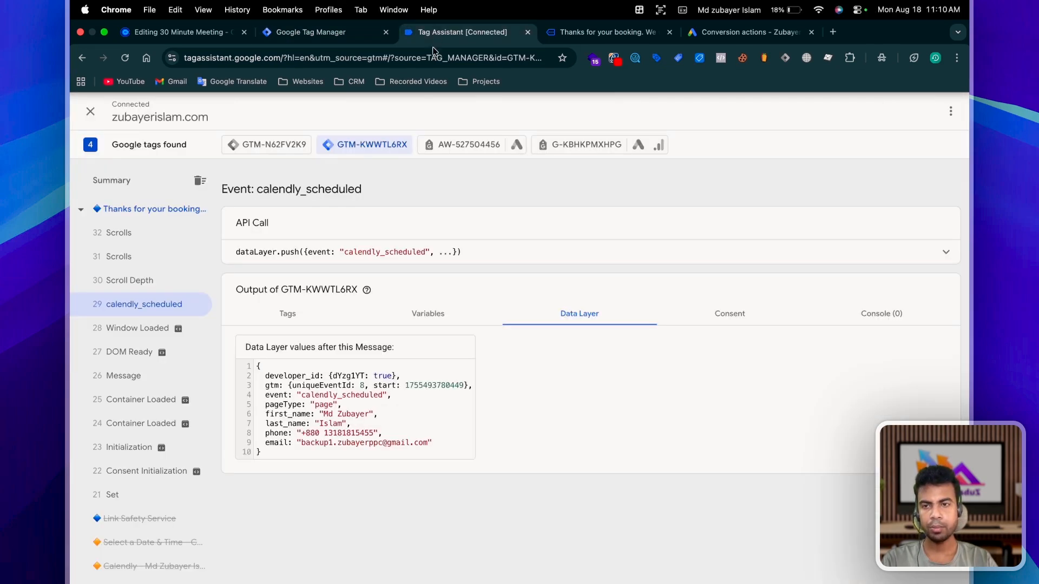
pyautogui.click(438, 314)
pyautogui.scroll(-10, 422, 405)
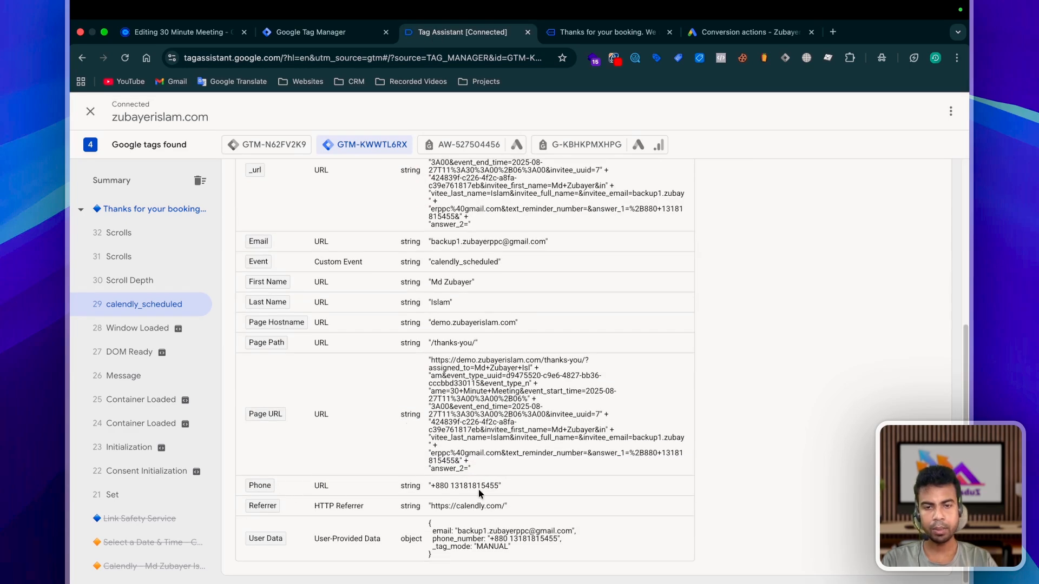
pyautogui.scroll(1, 444, 485)
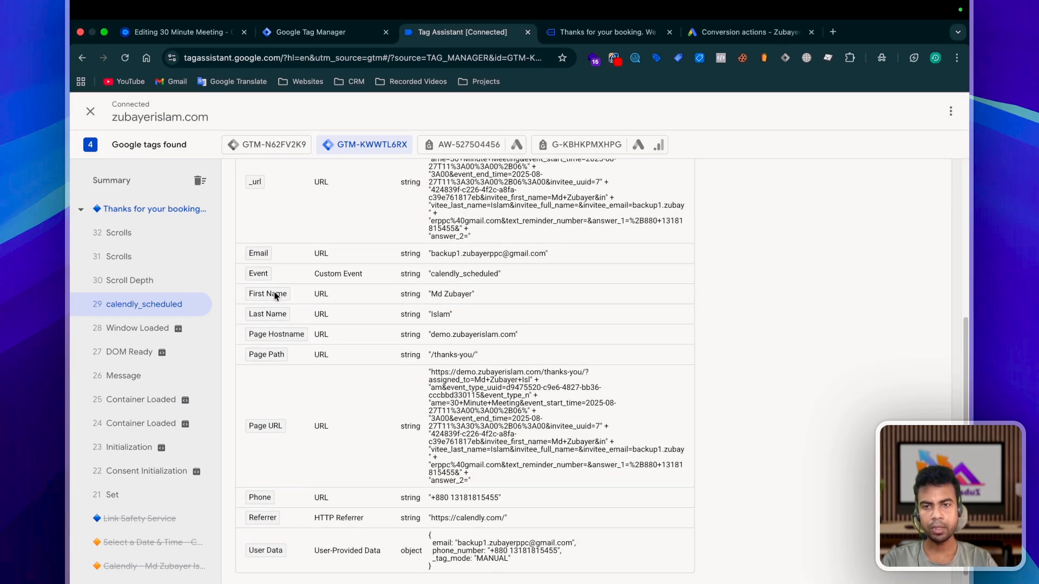
pyautogui.scroll(4, 457, 325)
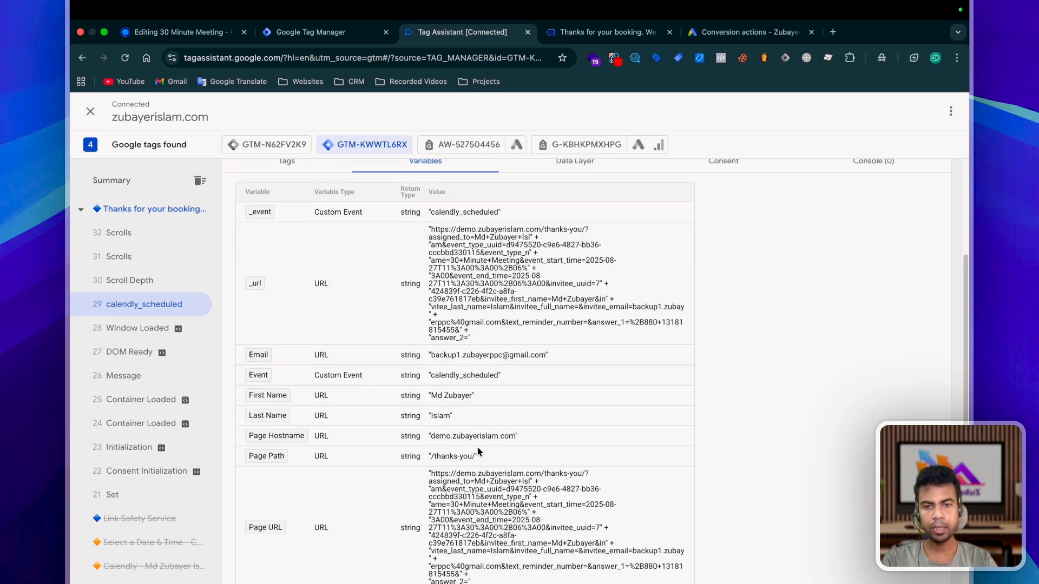
pyautogui.scroll(-5, 448, 403)
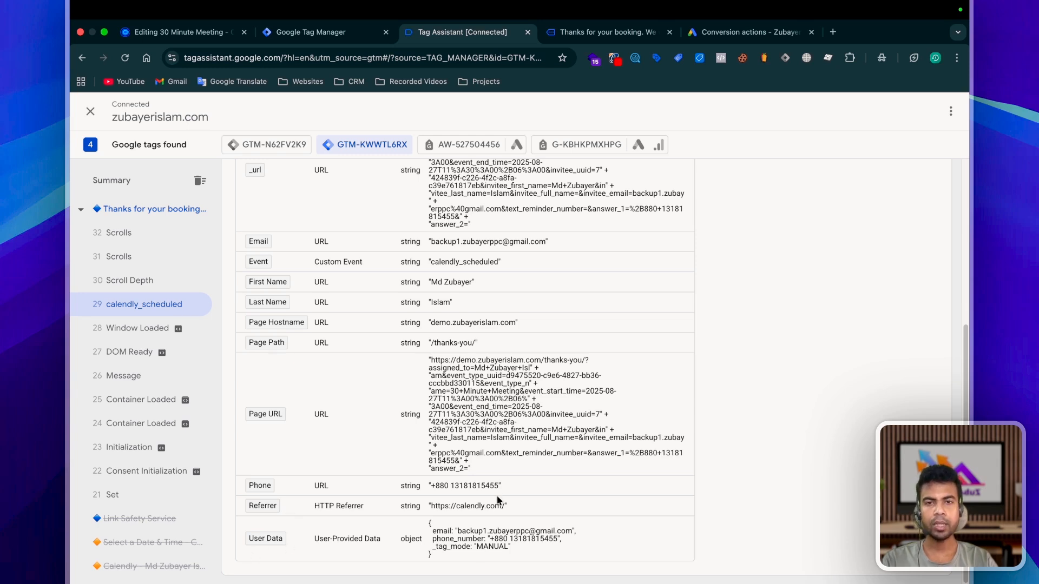
# In Tag Manager, create a new tag of the type Google Ads User-provided Data Event
pyautogui.click(320, 36)
pyautogui.click(149, 279)
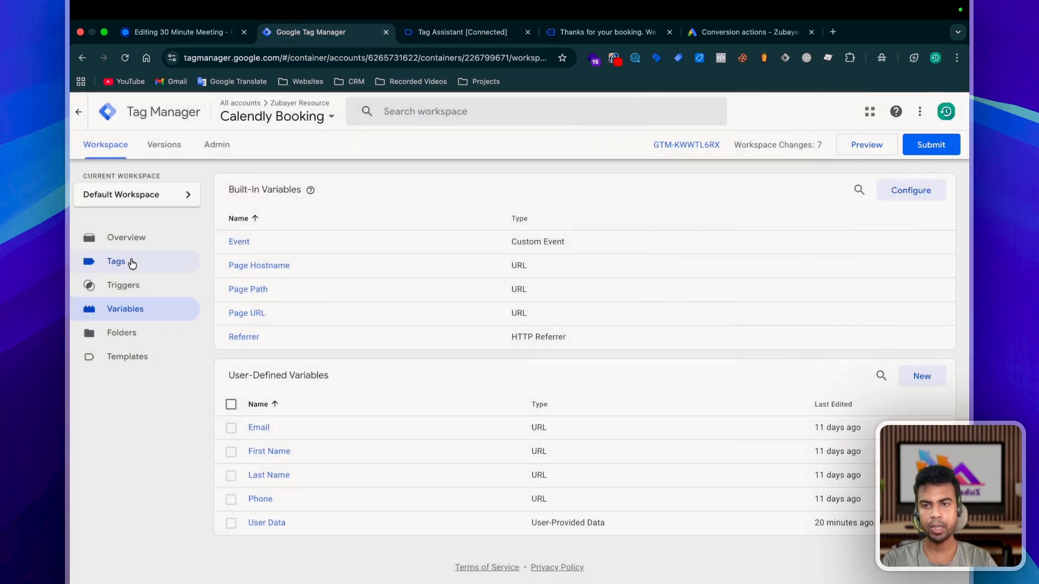
pyautogui.click(129, 262)
pyautogui.click(922, 190)
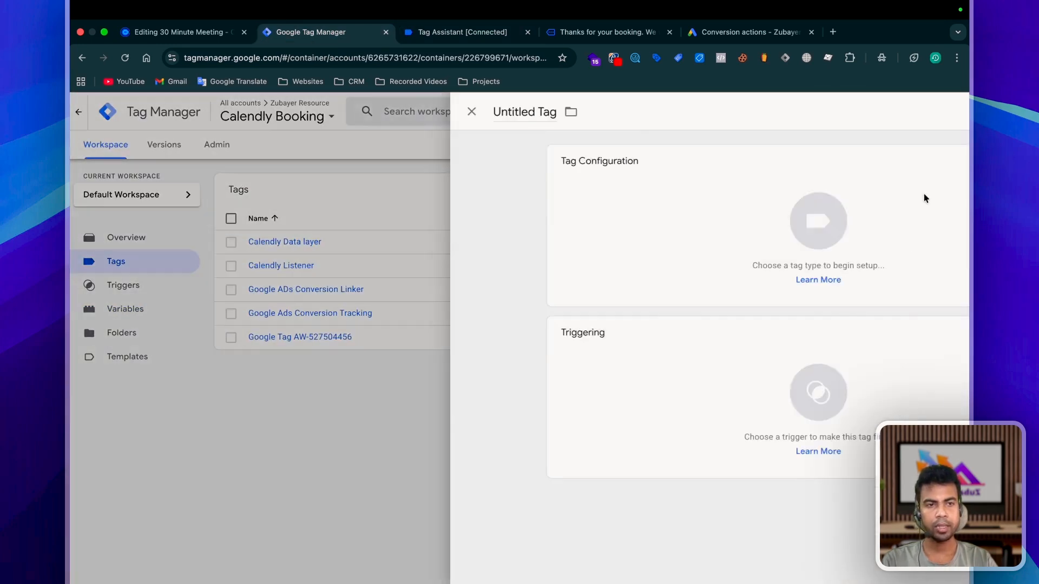
pyautogui.click(571, 183)
pyautogui.click(723, 245)
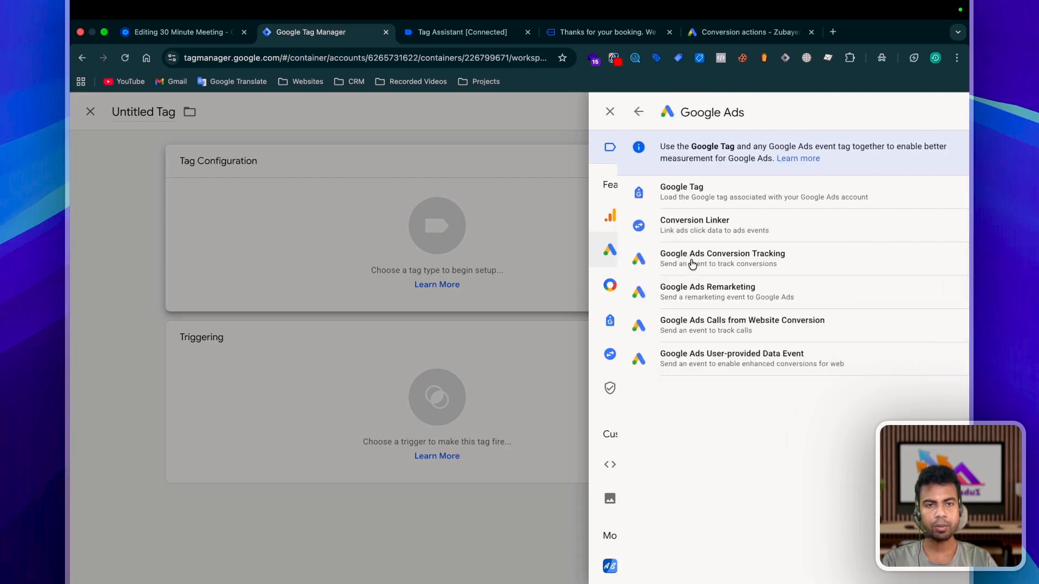
pyautogui.click(706, 360)
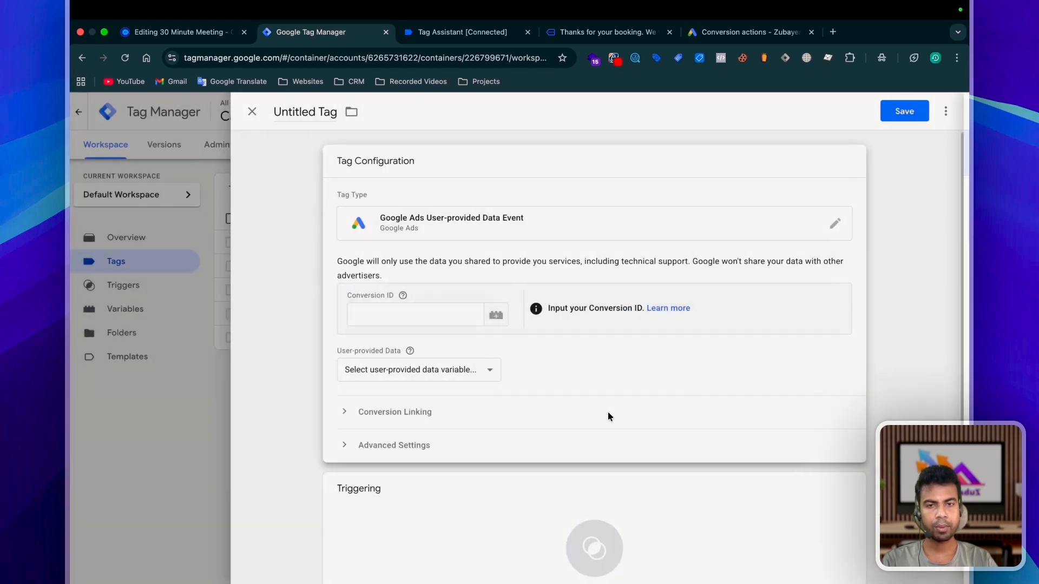
# Copy the Conversion ID from the Calendly Booking conversion action's tag setup in Google Ads into the new Tag Manager tag
pyautogui.click(377, 315)
pyautogui.click(730, 32)
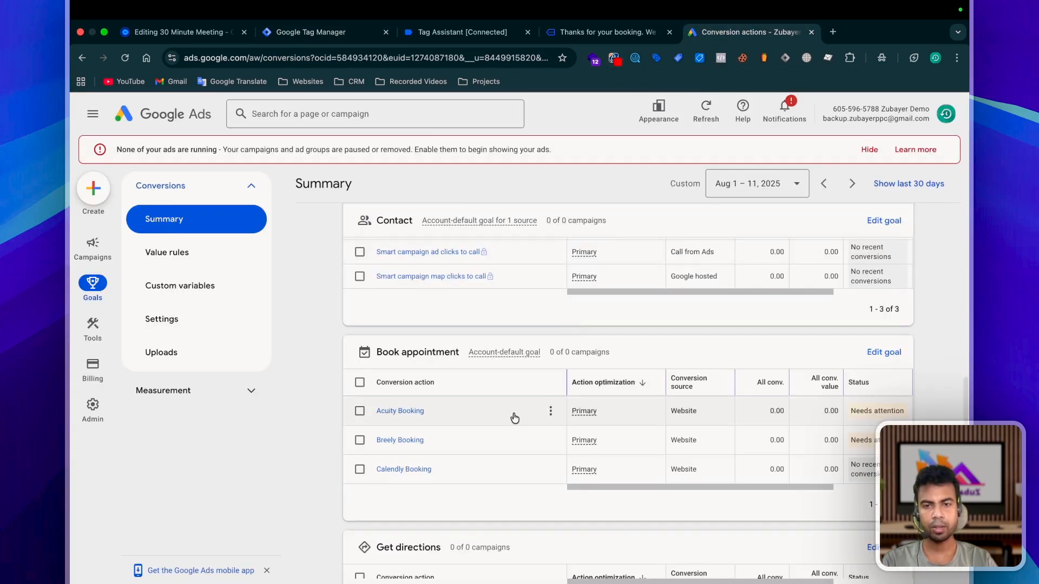
pyautogui.scroll(-1, 515, 418)
pyautogui.click(473, 409)
pyautogui.scroll(-1, 715, 539)
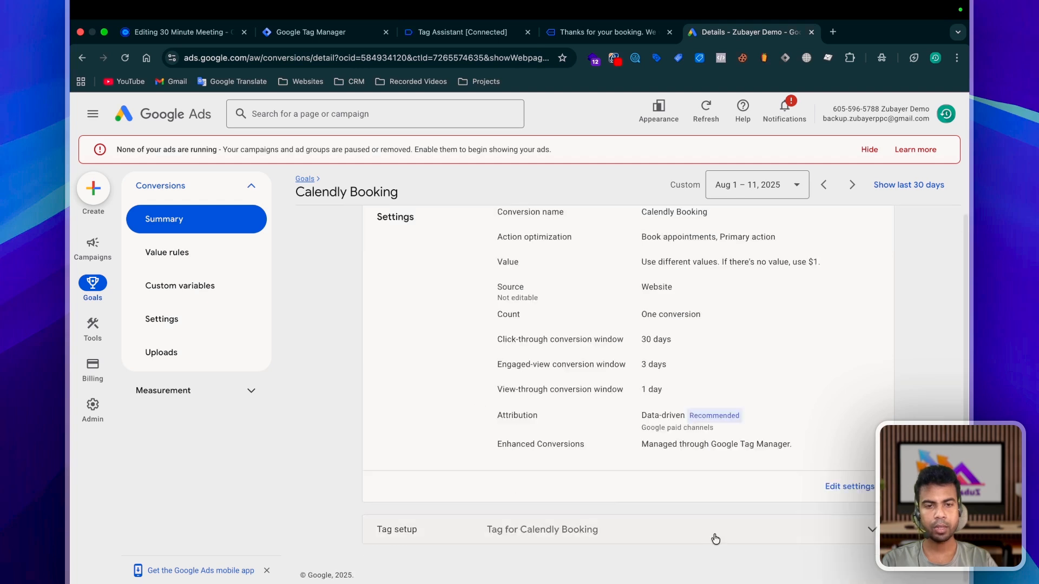
pyautogui.click(716, 539)
pyautogui.scroll(-2, 718, 479)
pyautogui.doubleClick(545, 520)
pyautogui.press('super+c')
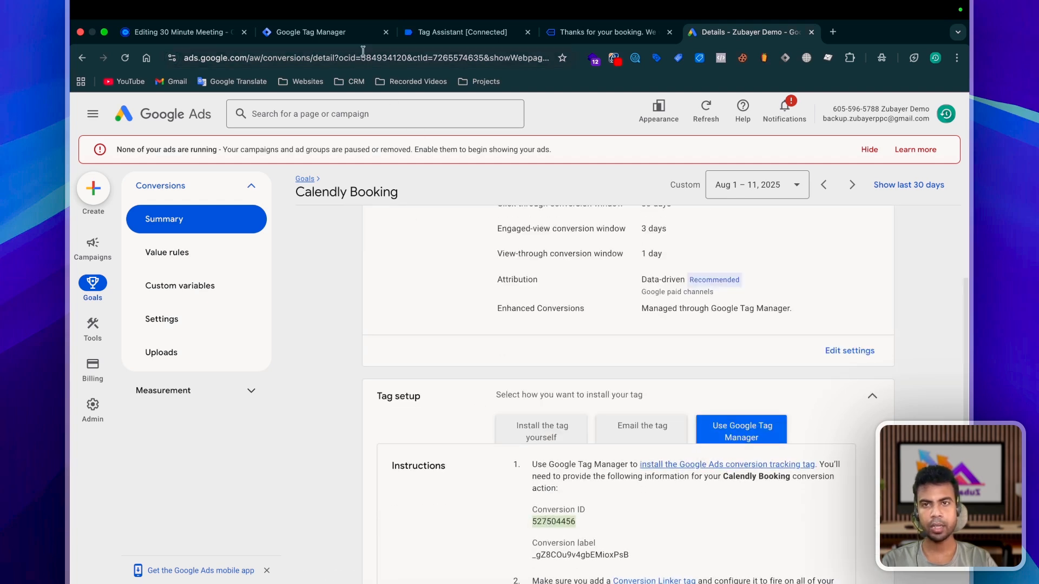
pyautogui.click(311, 32)
pyautogui.press('super+v')
# Assign the {{User Data}} variable and the calendly_scheduled trigger to the tag, saving it as Google Ads User-provided Data Event
pyautogui.click(389, 369)
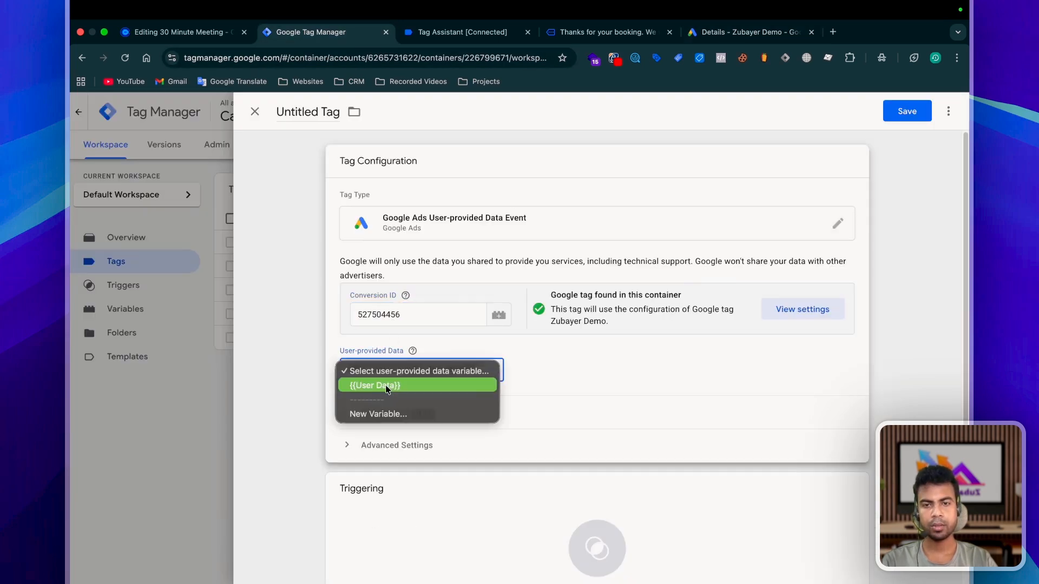
pyautogui.click(385, 384)
pyautogui.scroll(-1, 385, 385)
pyautogui.click(424, 417)
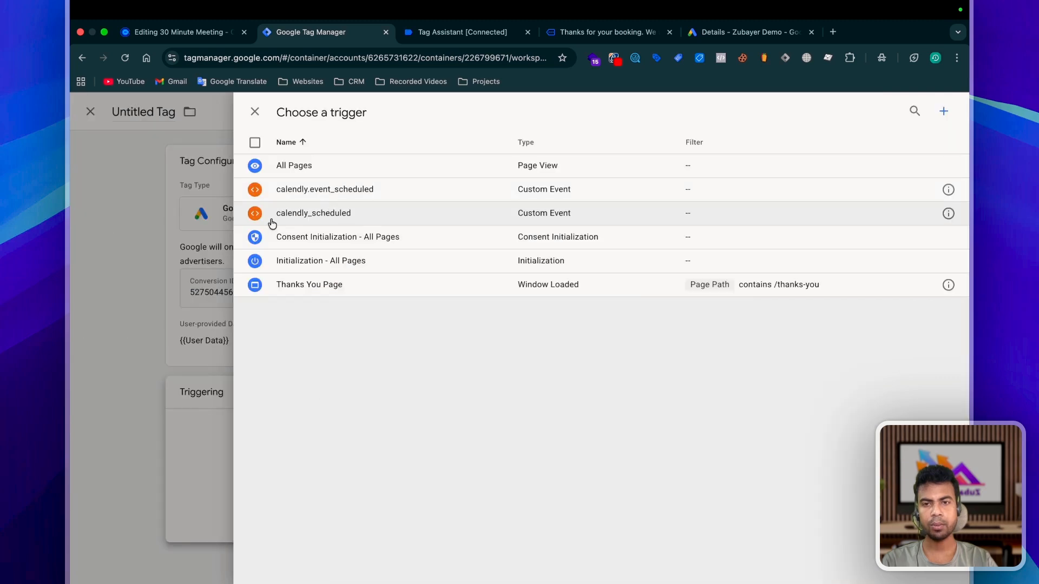
pyautogui.click(353, 212)
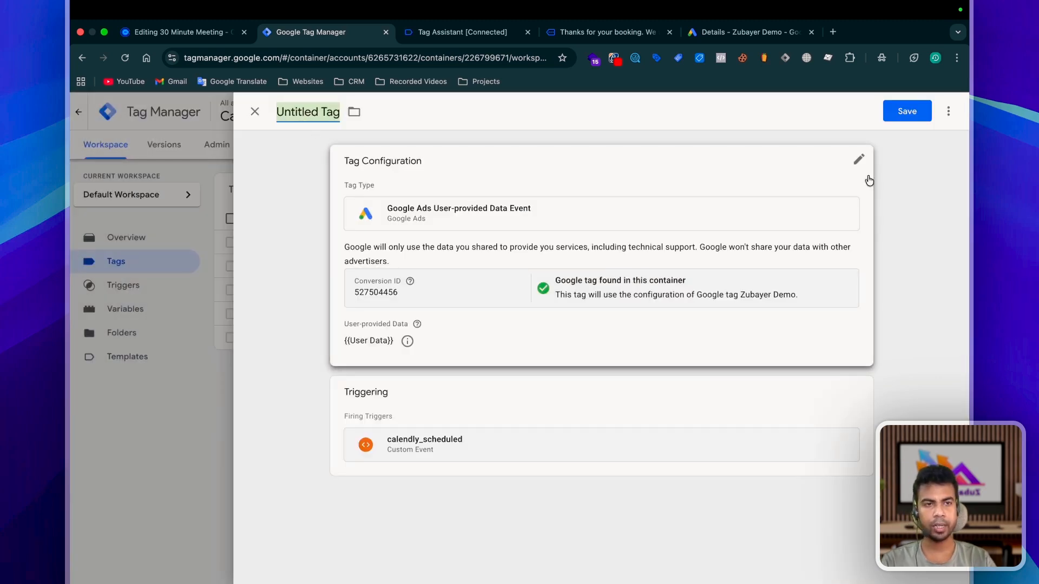
pyautogui.click(911, 111)
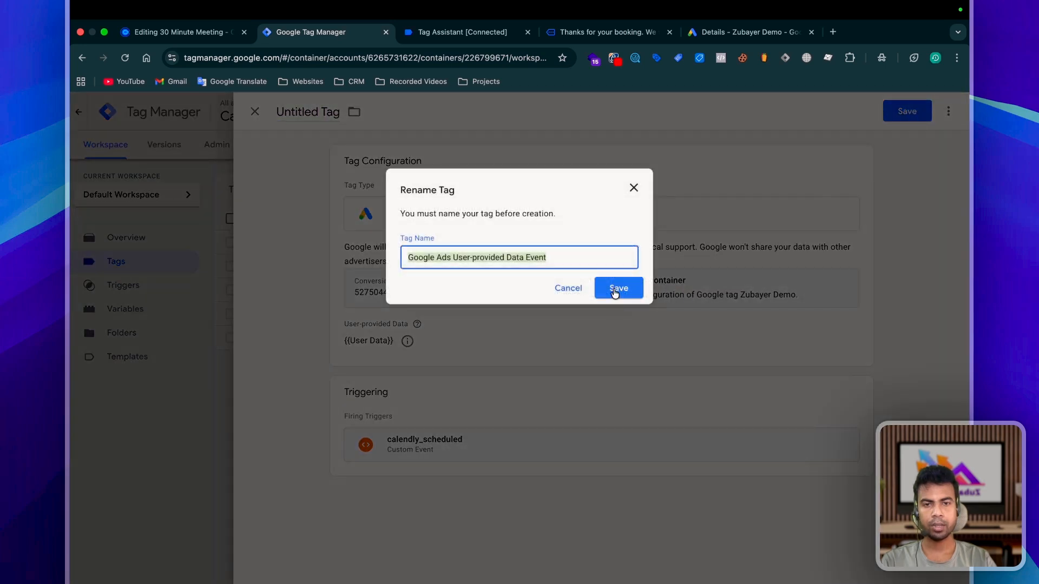
pyautogui.click(617, 289)
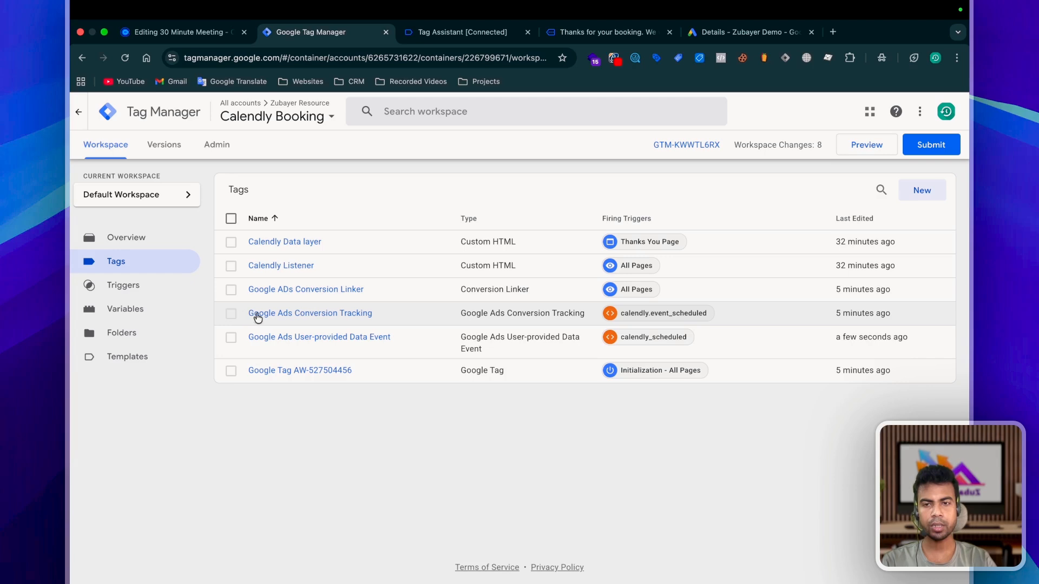
# Replace the firing trigger of the Google Ads Conversion Tracking tag with calendly_scheduled and save the tag
pyautogui.click(257, 314)
pyautogui.click(487, 413)
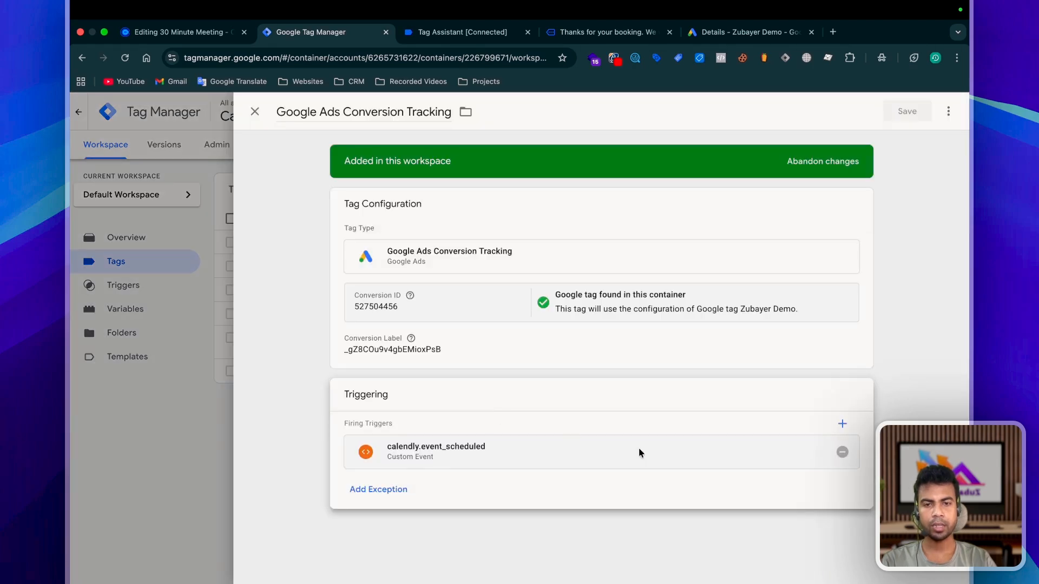
pyautogui.click(856, 450)
pyautogui.click(319, 212)
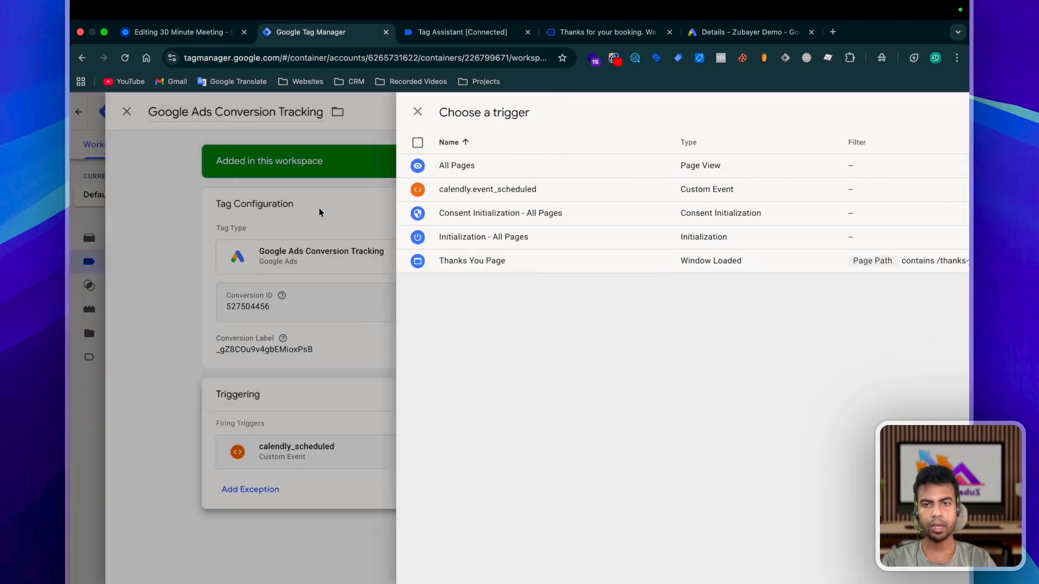
pyautogui.click(907, 111)
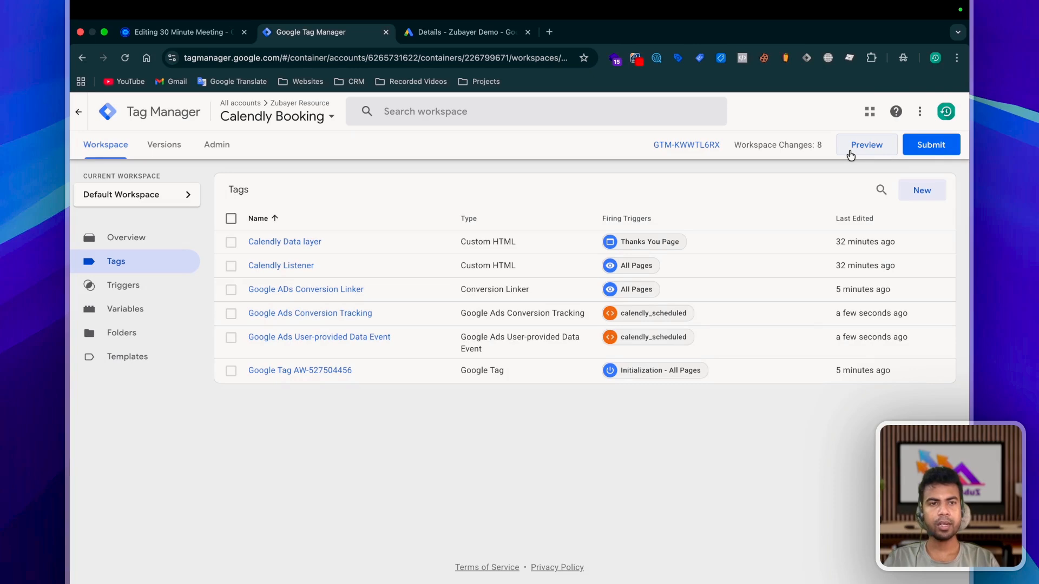
# Preview the container on the demo site's calendly-booking page and make another test booking there
pyautogui.click(851, 146)
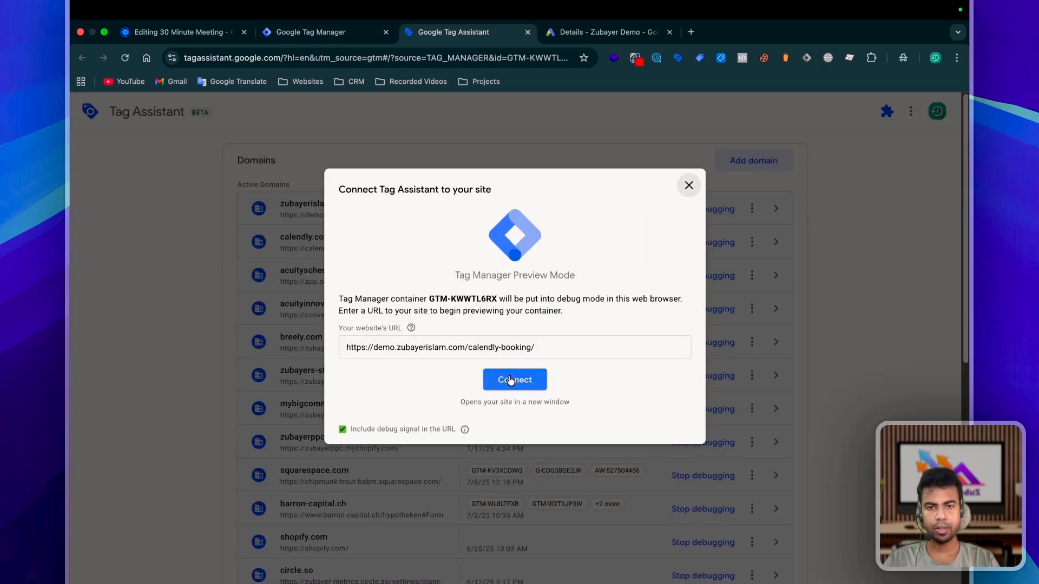
pyautogui.click(510, 380)
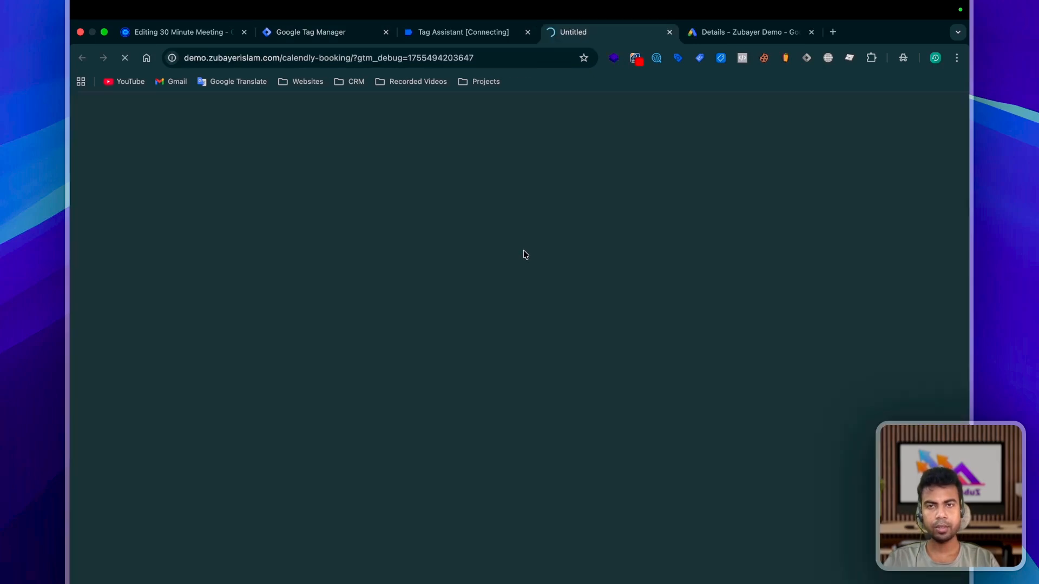
pyautogui.scroll(-5, 508, 338)
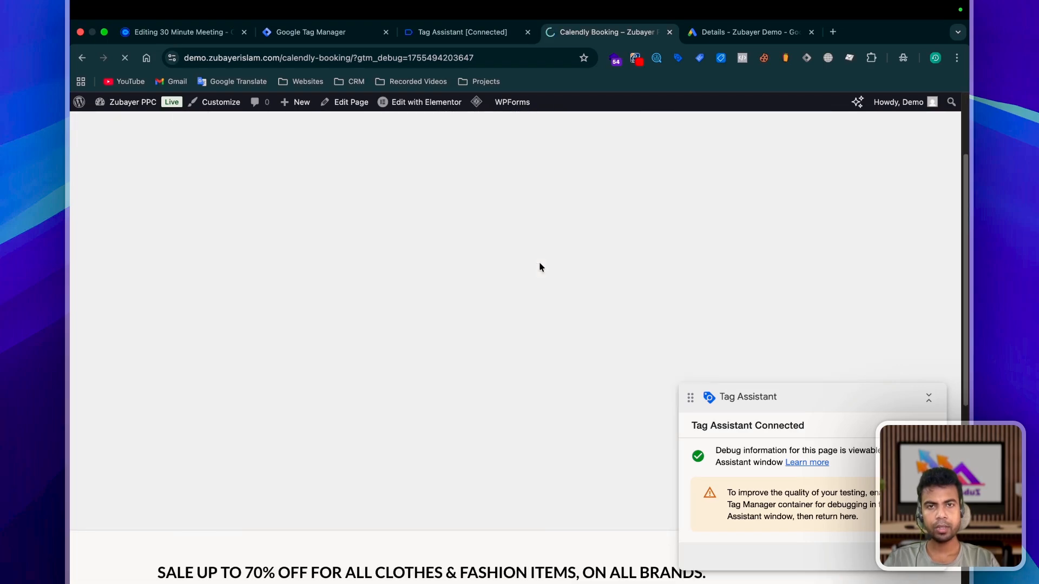
pyautogui.click(557, 421)
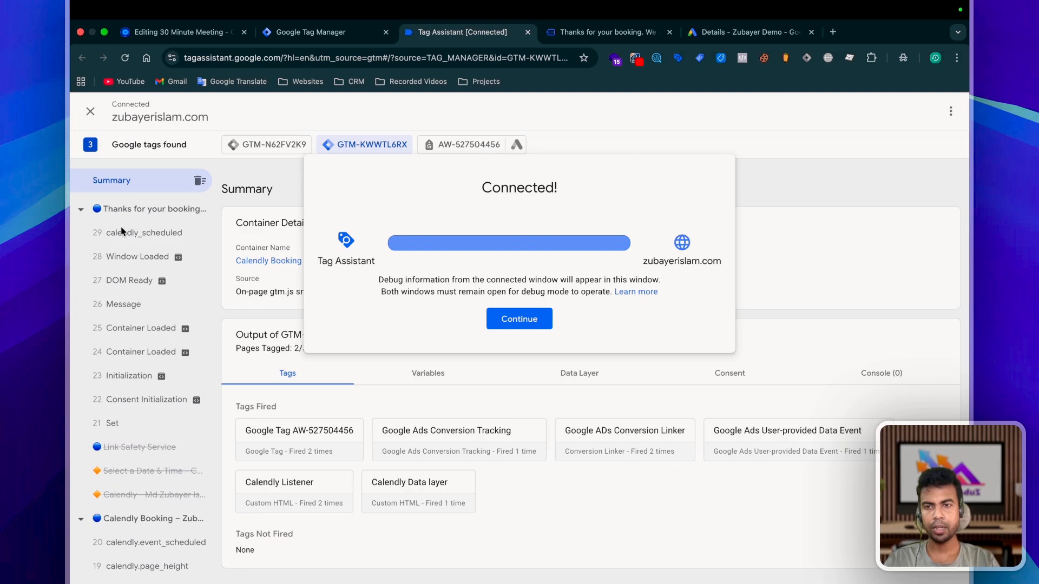
# In Tag Assistant, open the thank-you page's calendly_scheduled event and examine the invitee details in its data layer
pyautogui.click(121, 232)
pyautogui.click(136, 233)
pyautogui.click(579, 314)
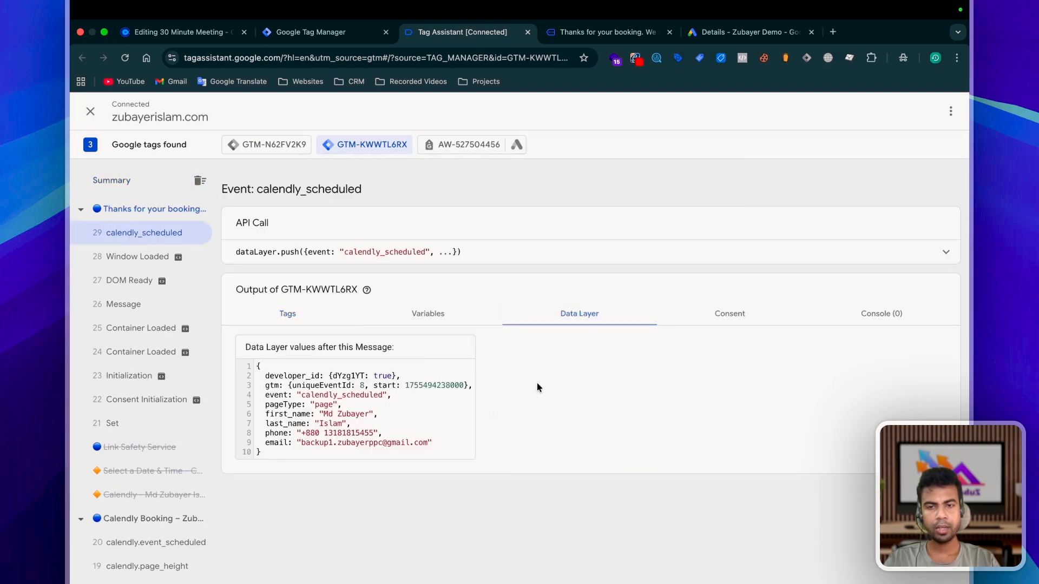
pyautogui.moveTo(257, 365); pyautogui.dragTo(276, 452)
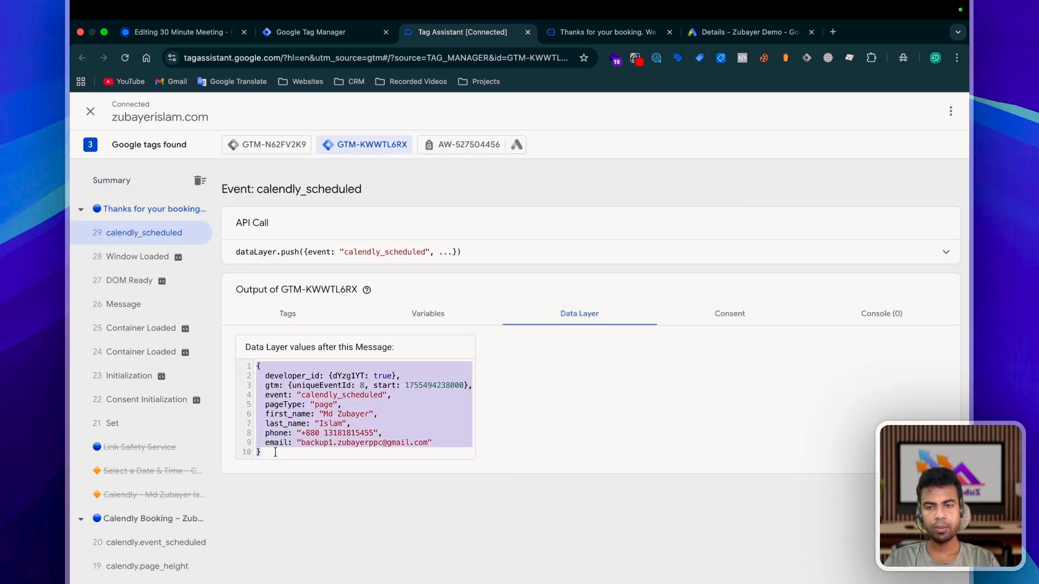
# Check the full properties and firing trigger of the Google Ads Conversion Tracking tag for the calendly_scheduled event
pyautogui.click(292, 317)
pyautogui.click(291, 388)
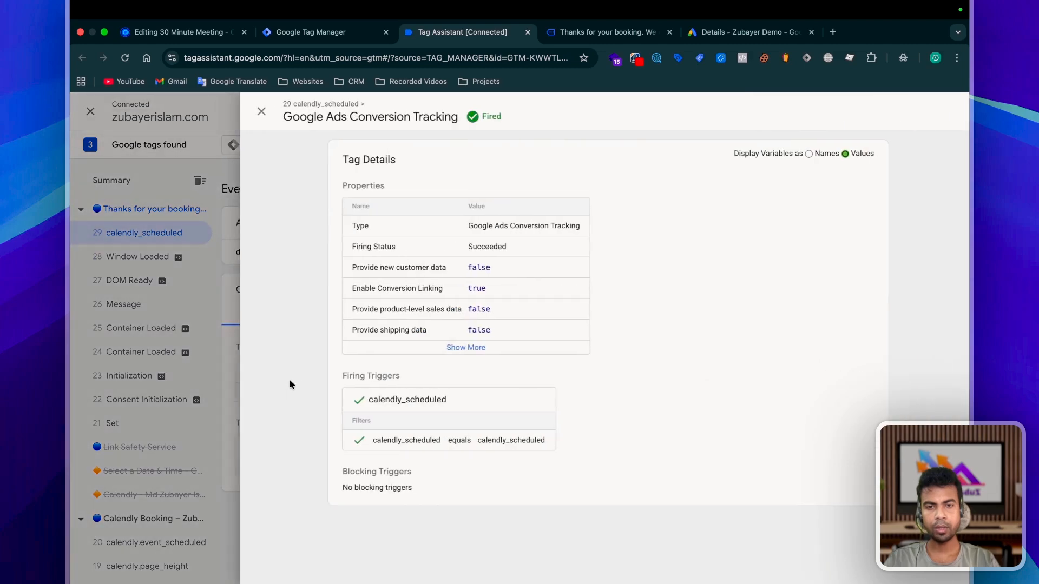
pyautogui.click(459, 348)
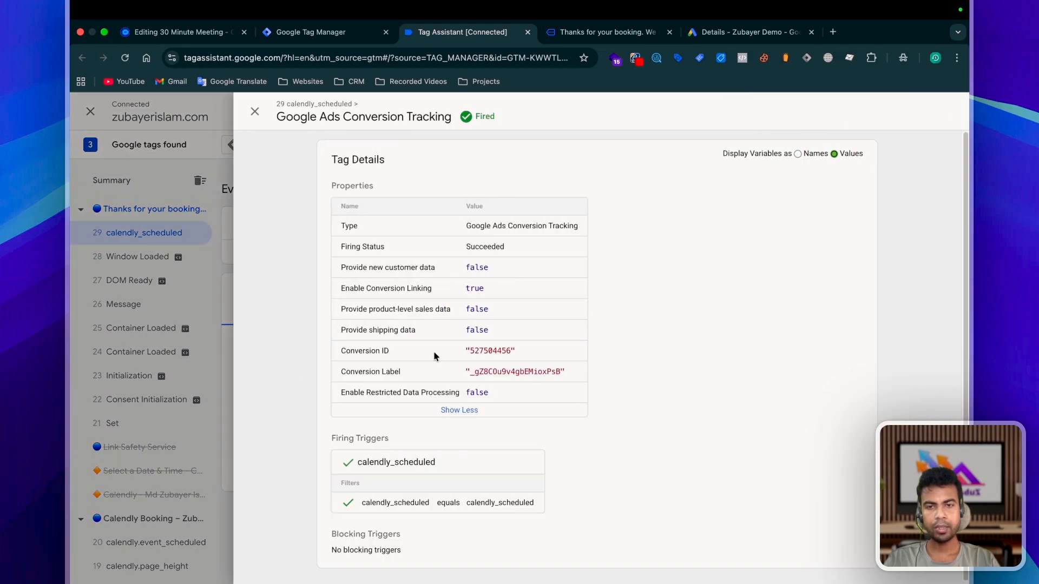
pyautogui.click(172, 370)
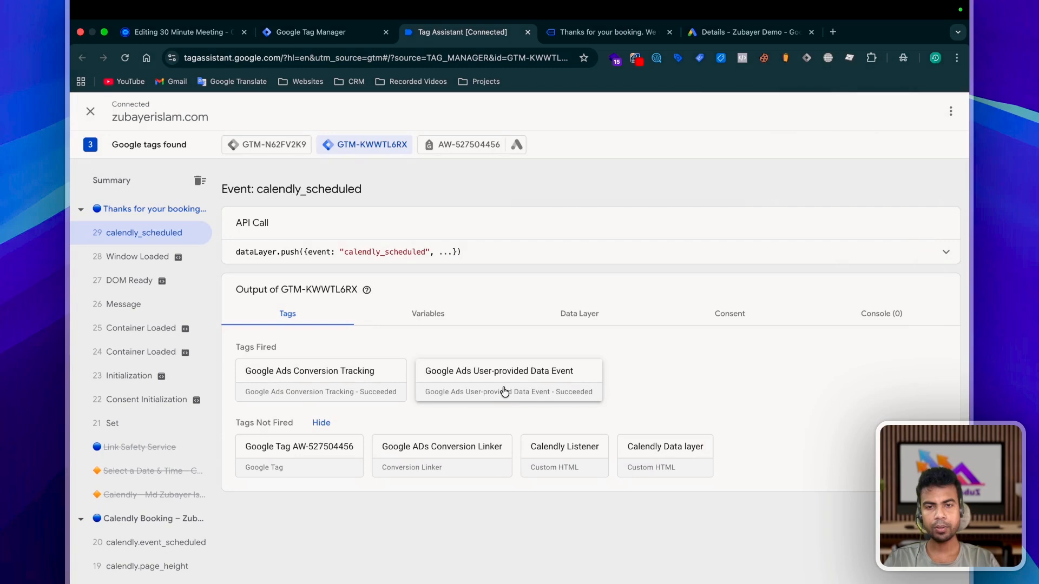
# Check the user-provided data sent by the Google Ads User-provided Data Event tag, then return to the event's tag overview
pyautogui.click(503, 388)
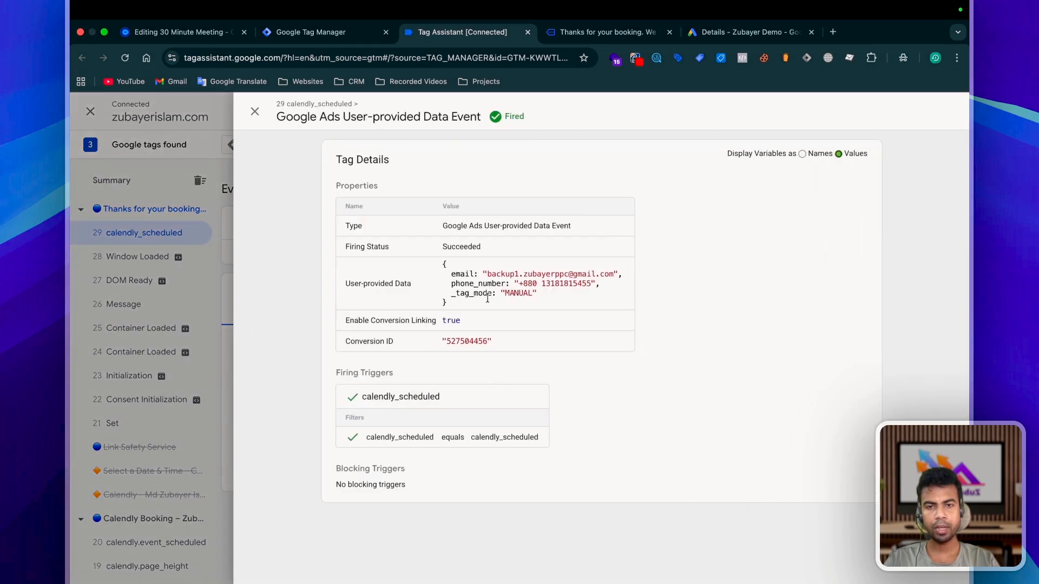
pyautogui.moveTo(441, 259); pyautogui.dragTo(459, 300)
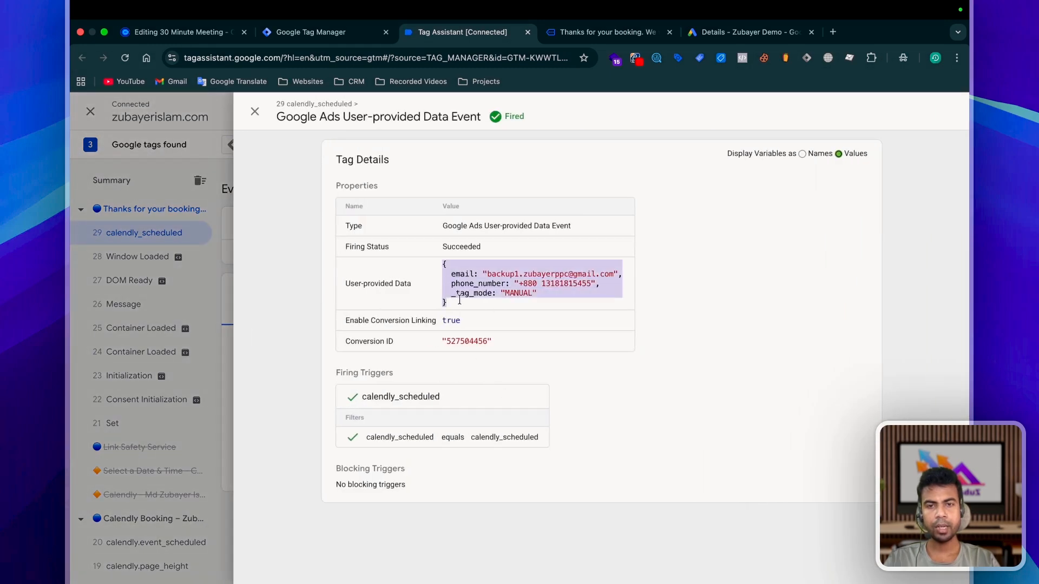
pyautogui.click(128, 303)
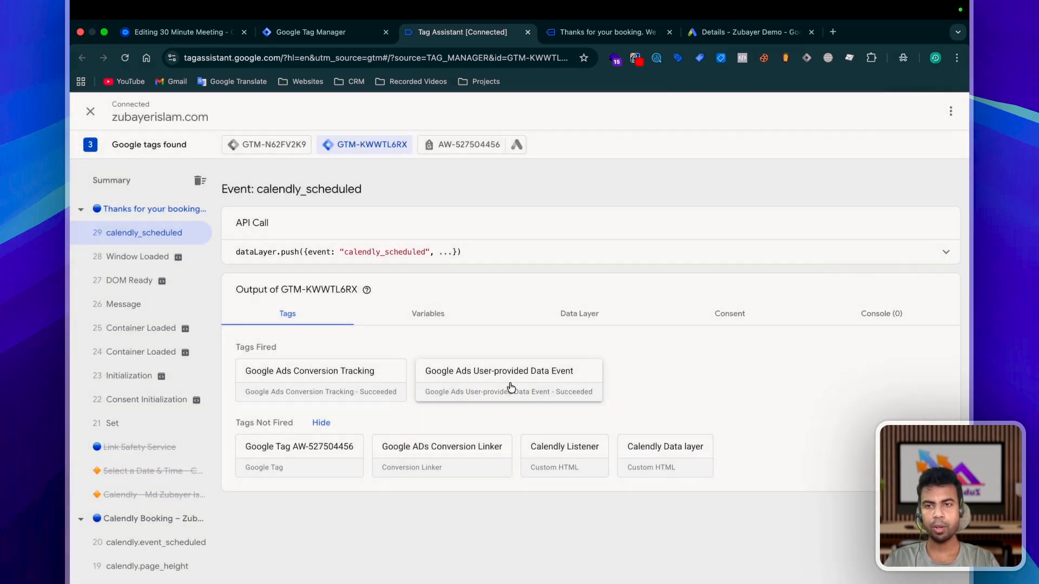